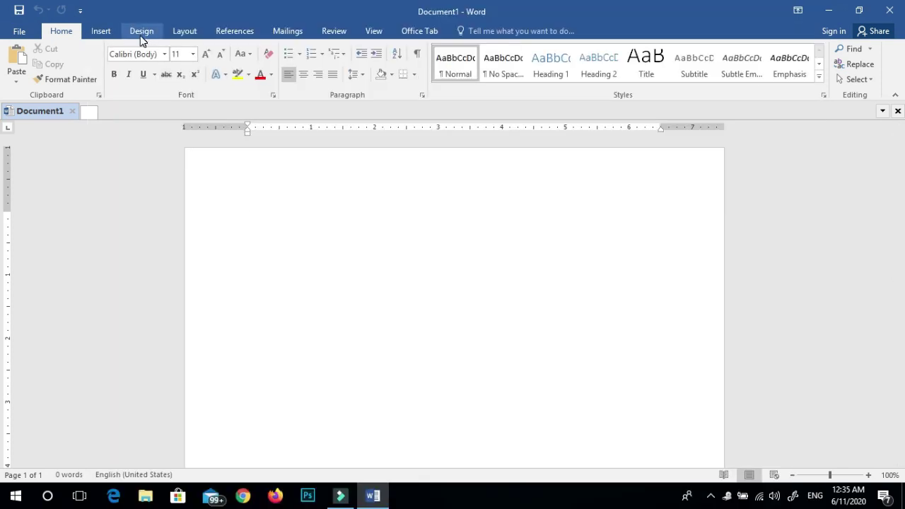
Browse the Design and Insert ribbon tabs, returning to Home each time.
{"action": "left_click", "coordinate": [140, 35]}
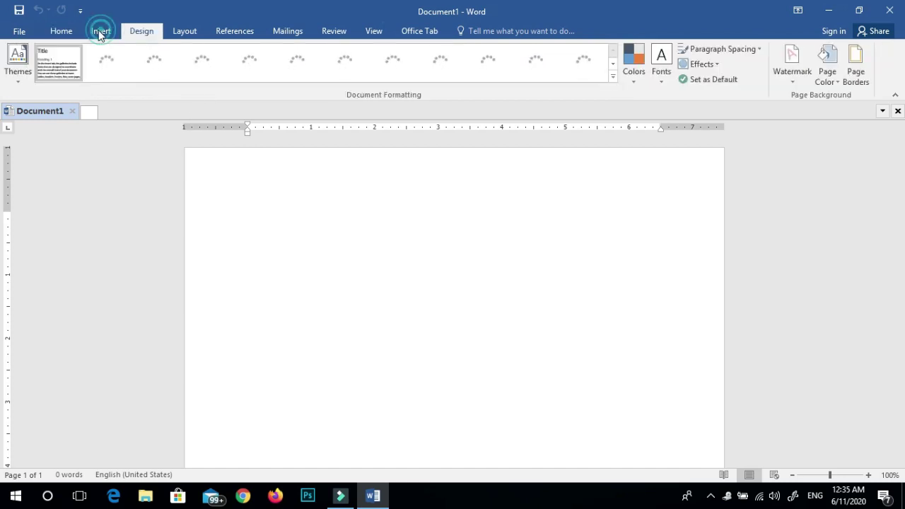
{"action": "key", "text": "alt+n"}
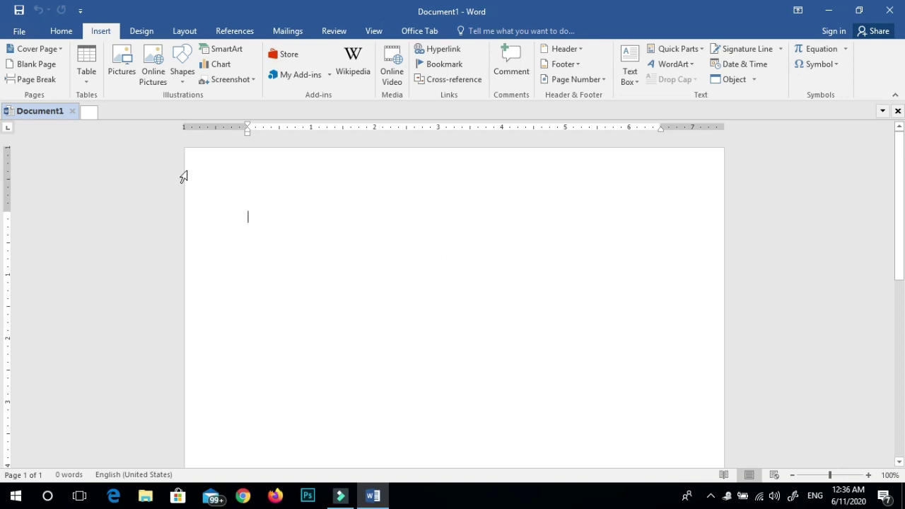
{"action": "left_click", "coordinate": [60, 35]}
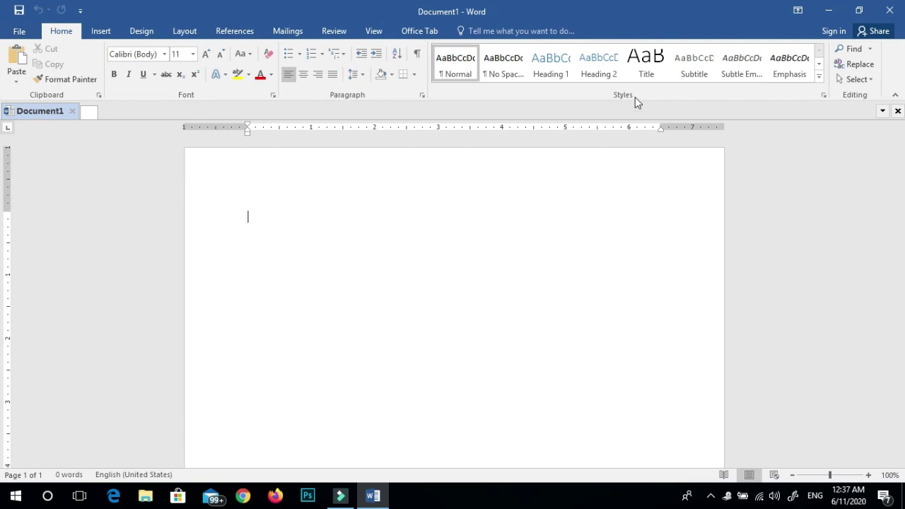
{"action": "left_click", "coordinate": [94, 32]}
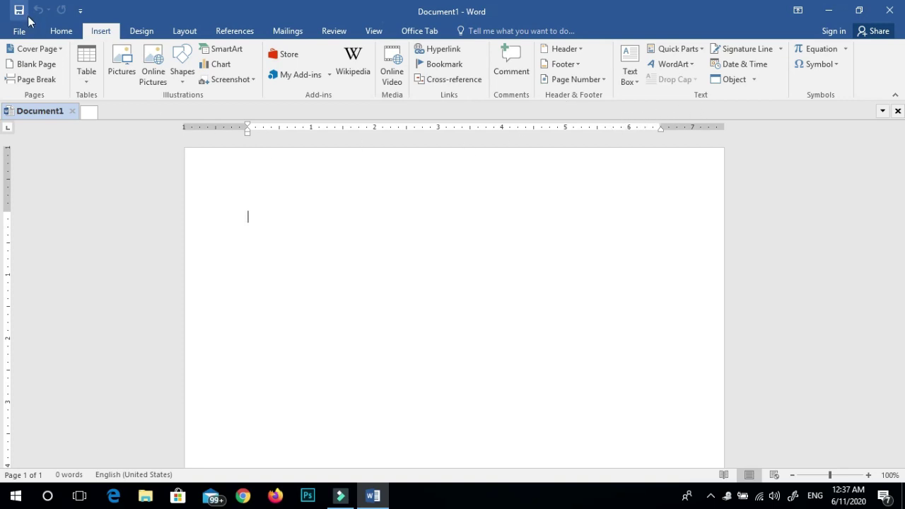
{"action": "left_click", "coordinate": [57, 33]}
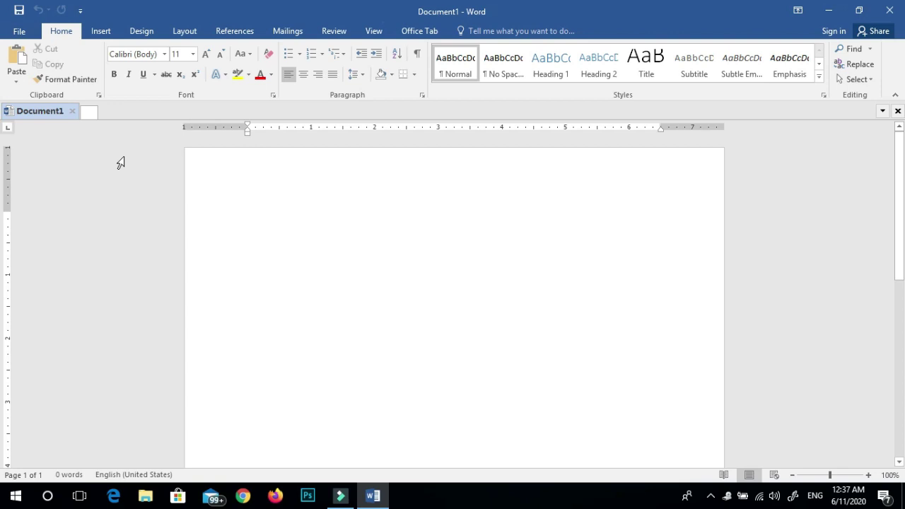
Generate ten paragraphs of sample text with =rand(10).
{"action": "type", "text": "="}
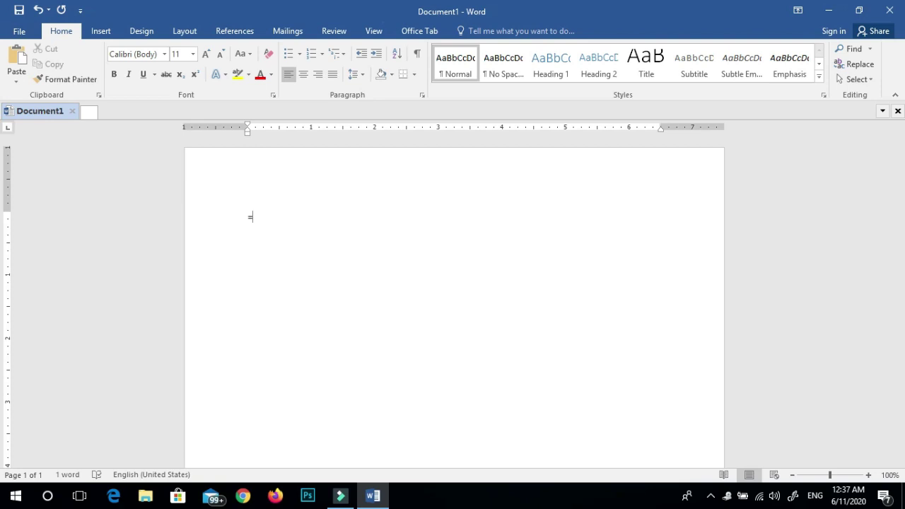
{"action": "type", "text": "rand(10)"}
{"action": "key", "text": "Return"}
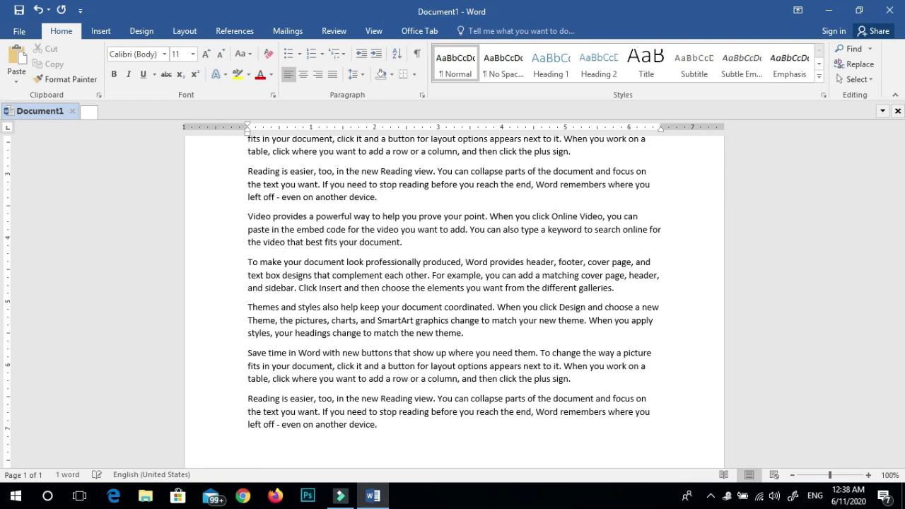
{"action": "scroll", "coordinate": [456, 256], "scroll_direction": "up", "scroll_amount": 3}
{"action": "scroll", "coordinate": [456, 256], "scroll_direction": "up", "scroll_amount": 3}
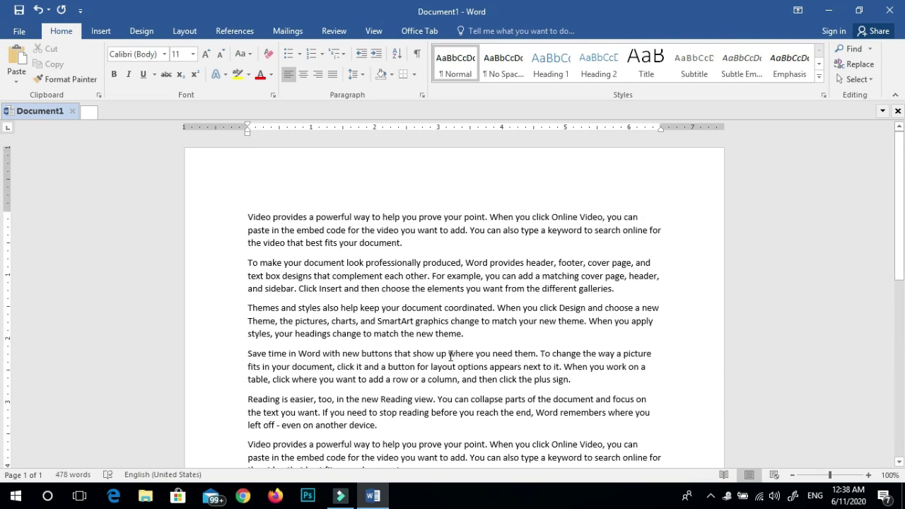
Select all the text and justify every paragraph.
{"action": "key", "text": "ctrl+a"}
{"action": "left_click", "coordinate": [332, 74]}
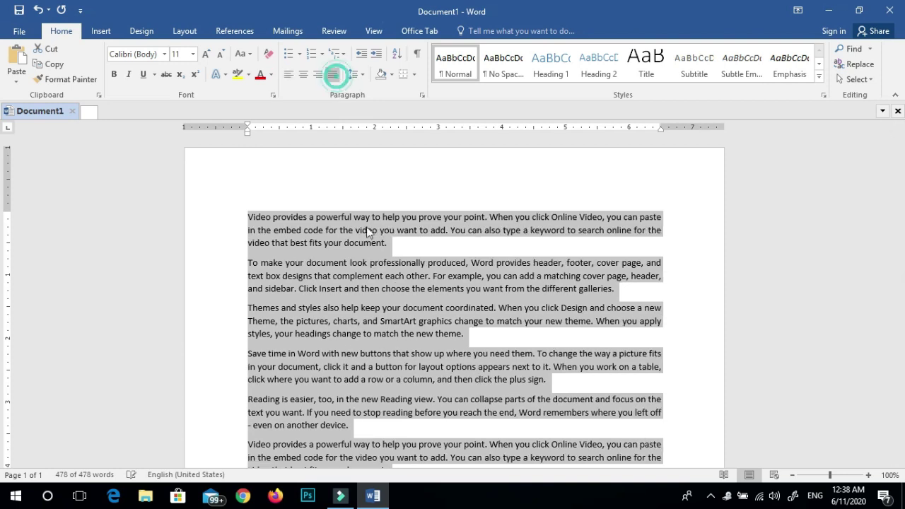
{"action": "left_click", "coordinate": [415, 288]}
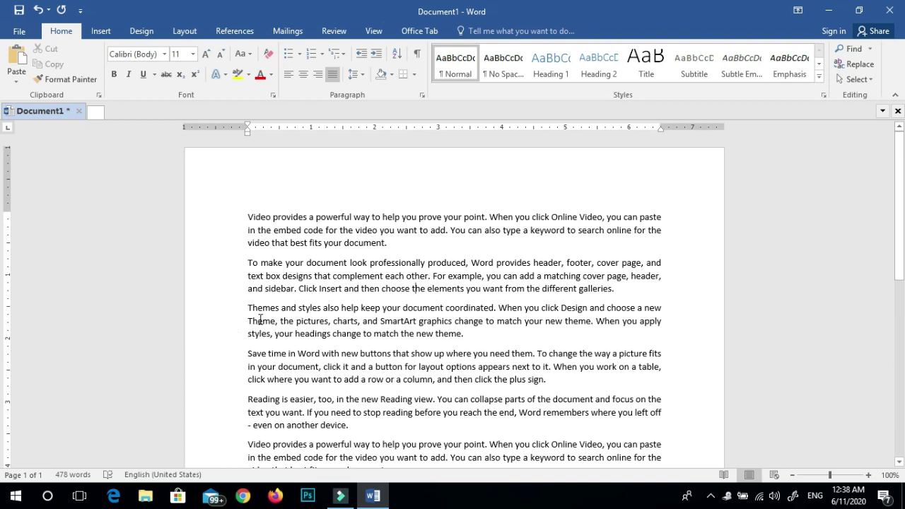
Colour the whole first paragraph dark red.
{"action": "left_click", "coordinate": [399, 239]}
{"action": "triple_click", "coordinate": [399, 240]}
{"action": "left_click", "coordinate": [259, 76]}
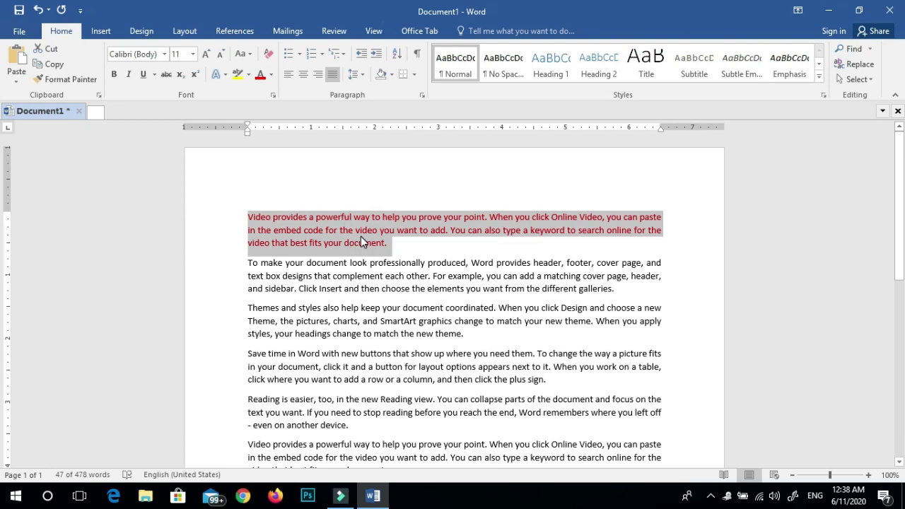
Cut the red paragraph and paste it below the 'Themes and styles' paragraph.
{"action": "right_click", "coordinate": [313, 228]}
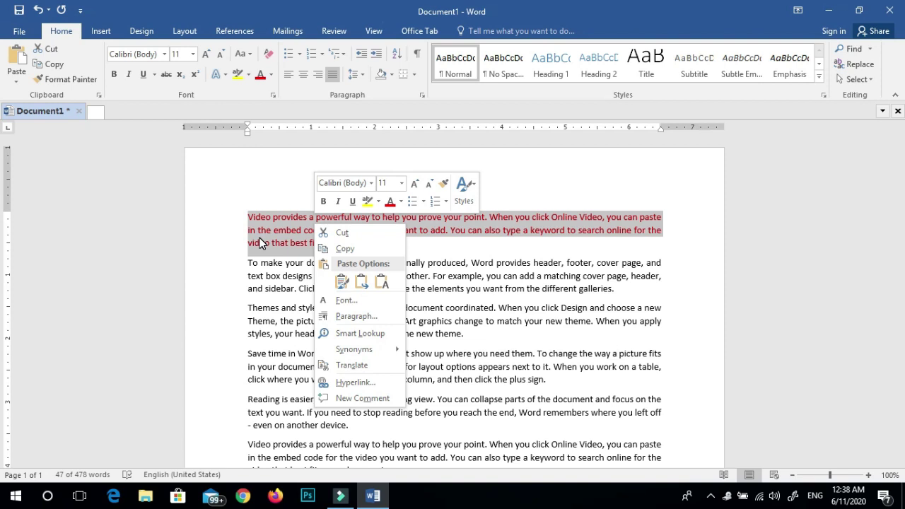
{"action": "key", "text": "Escape"}
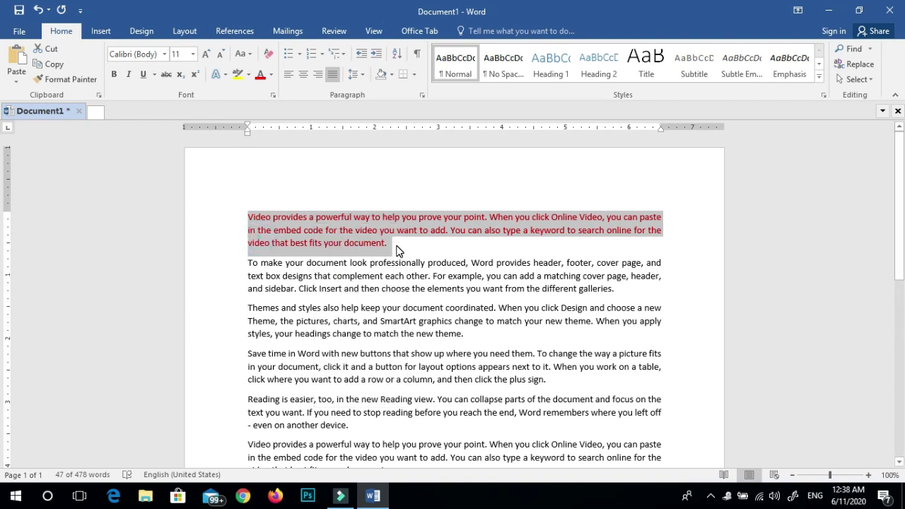
{"action": "right_click", "coordinate": [326, 233]}
{"action": "left_click", "coordinate": [352, 240]}
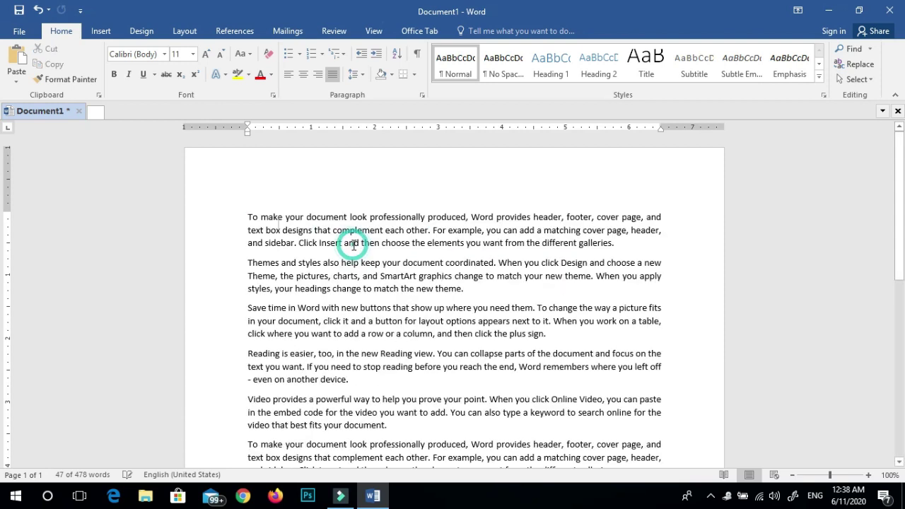
{"action": "left_click", "coordinate": [468, 287]}
{"action": "key", "text": "Return"}
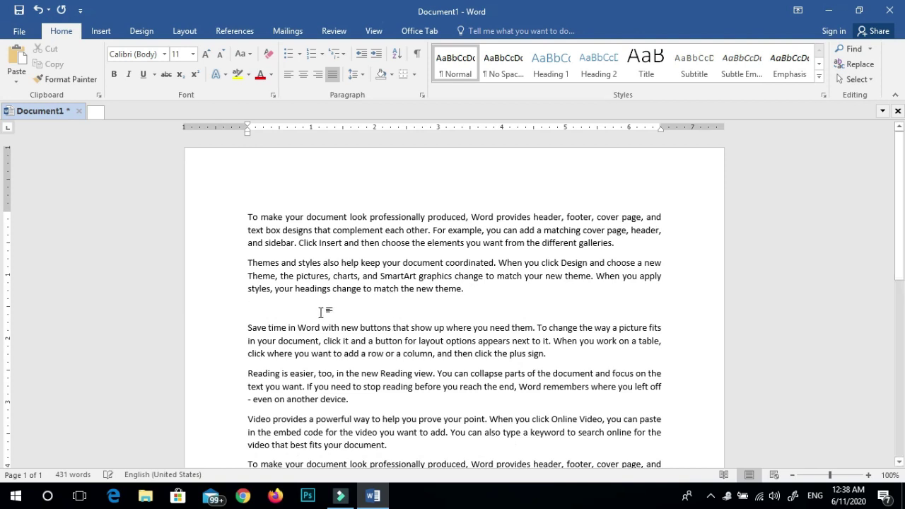
{"action": "right_click", "coordinate": [278, 311]}
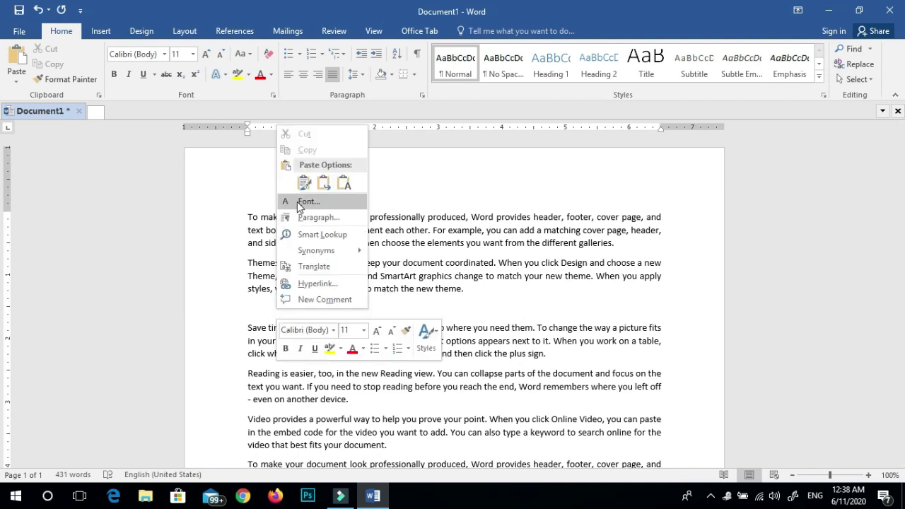
{"action": "left_click", "coordinate": [304, 183]}
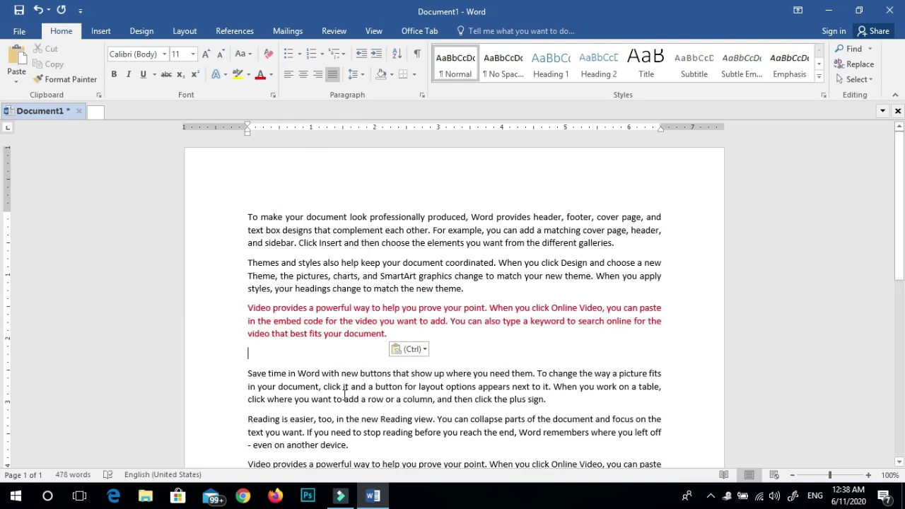
{"action": "key", "text": "BackSpace"}
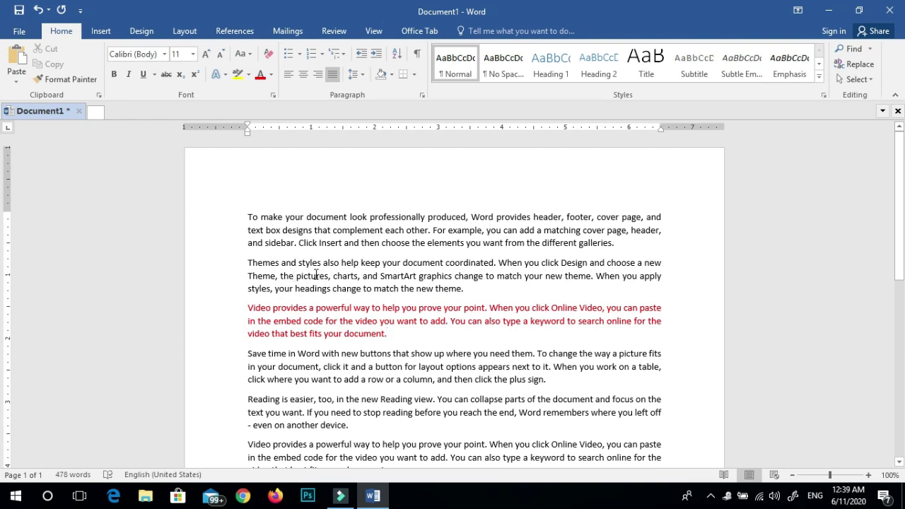
{"action": "left_click_drag", "start_coordinate": [615, 243], "coordinate": [246, 221]}
Colour the selected first paragraph green from the Font Color palette.
{"action": "left_click", "coordinate": [261, 76]}
{"action": "left_click", "coordinate": [273, 76]}
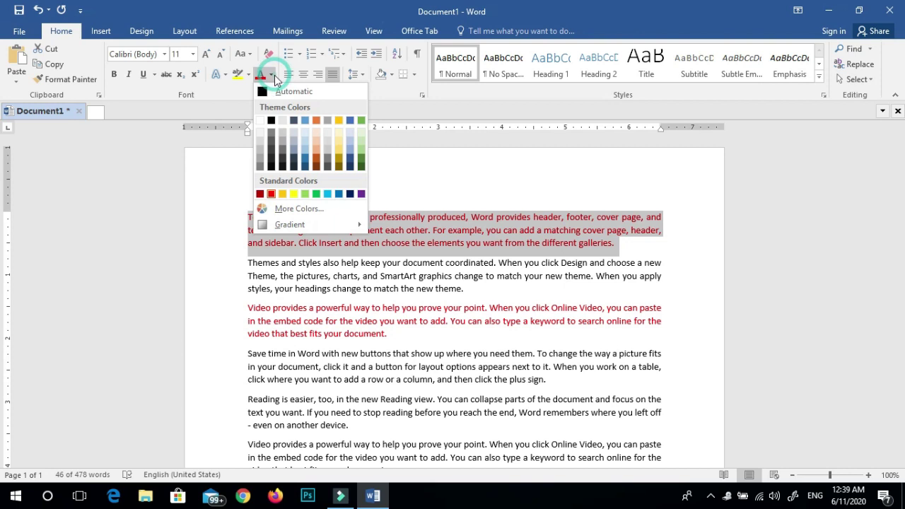
{"action": "left_click", "coordinate": [316, 194]}
{"action": "left_click", "coordinate": [371, 309]}
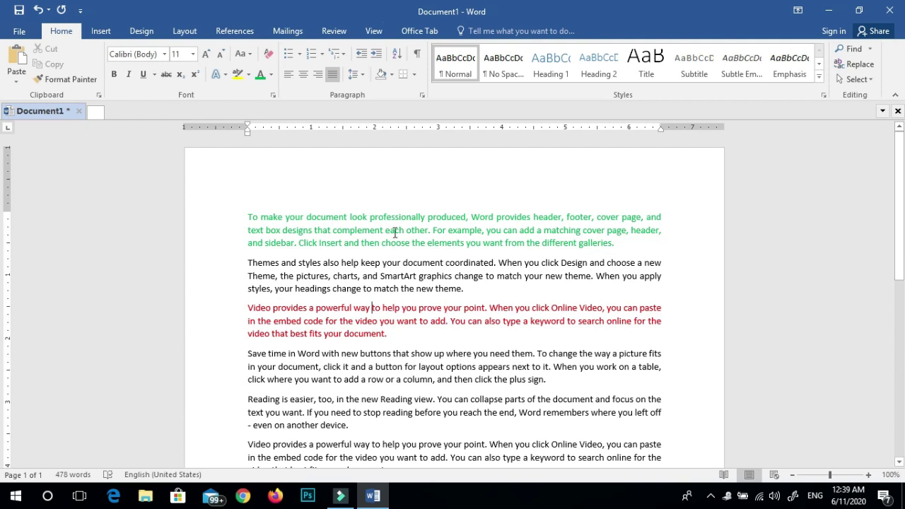
Copy the green paragraph and paste it on a new line below the red paragraph.
{"action": "left_click_drag", "start_coordinate": [629, 244], "coordinate": [204, 221]}
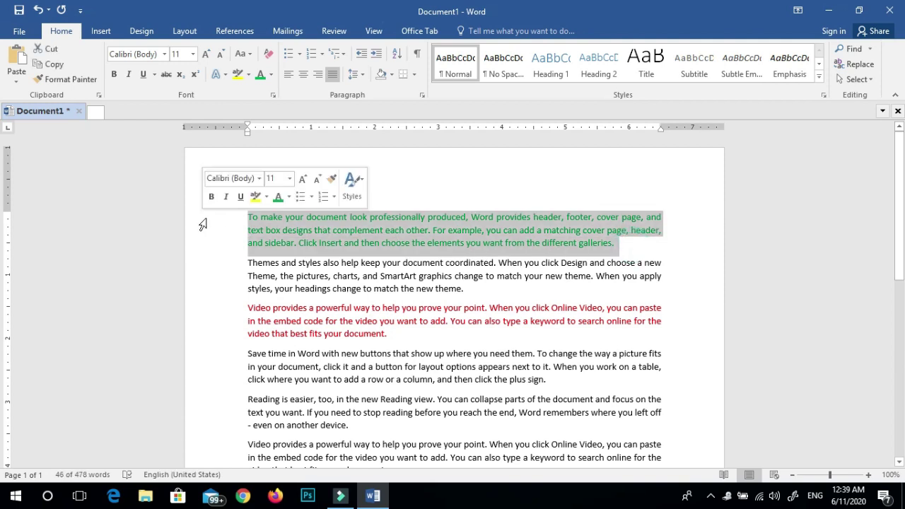
{"action": "right_click", "coordinate": [296, 228]}
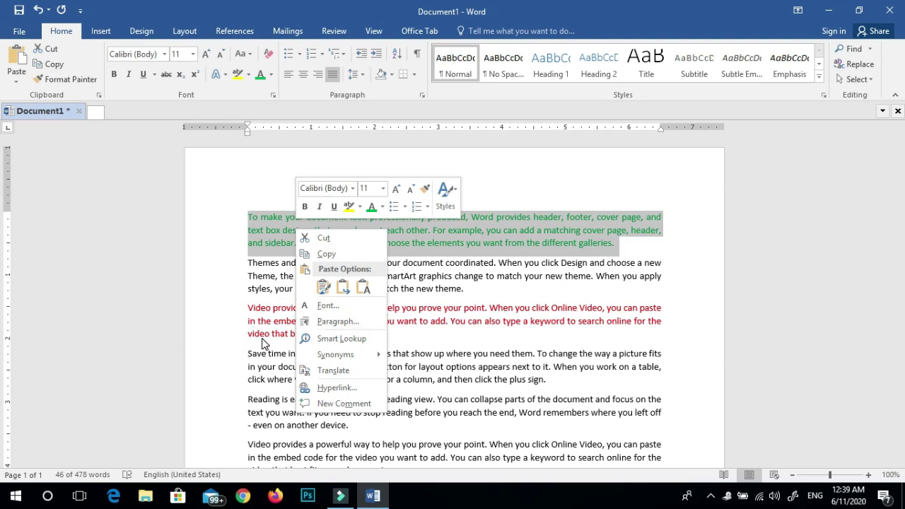
{"action": "left_click", "coordinate": [266, 339]}
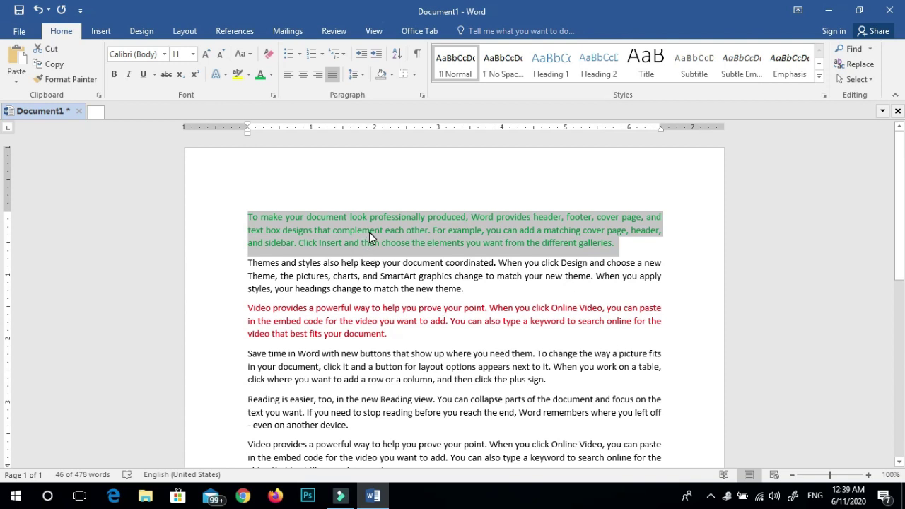
{"action": "left_click", "coordinate": [400, 333]}
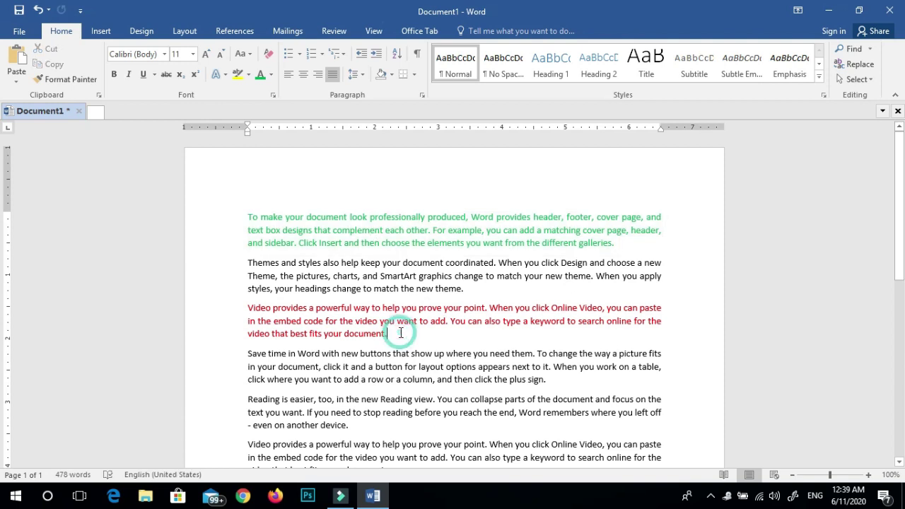
{"action": "key", "text": "Return"}
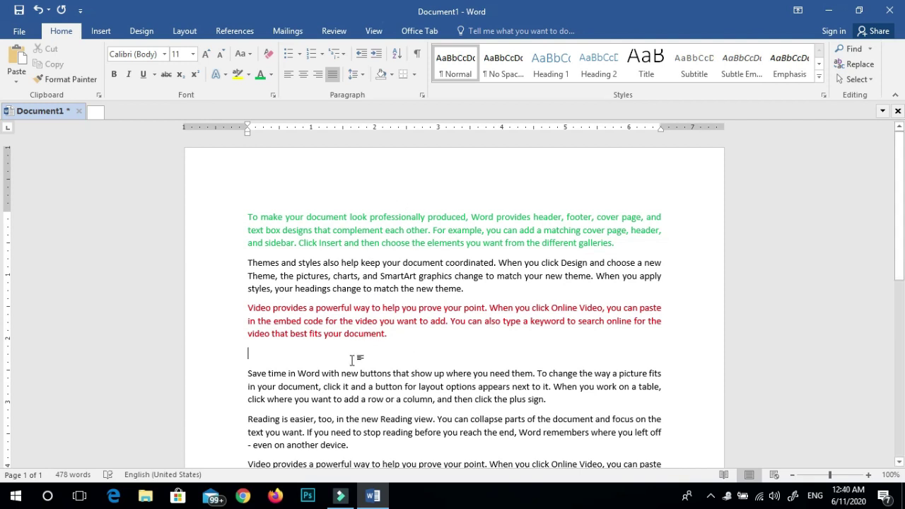
{"action": "key", "text": "ctrl+v"}
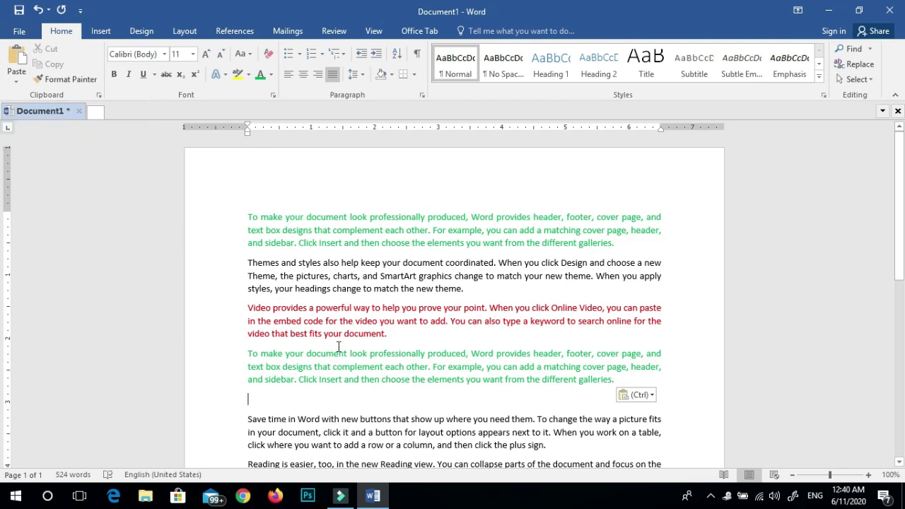
{"action": "scroll", "coordinate": [353, 344], "scroll_direction": "down", "scroll_amount": 2}
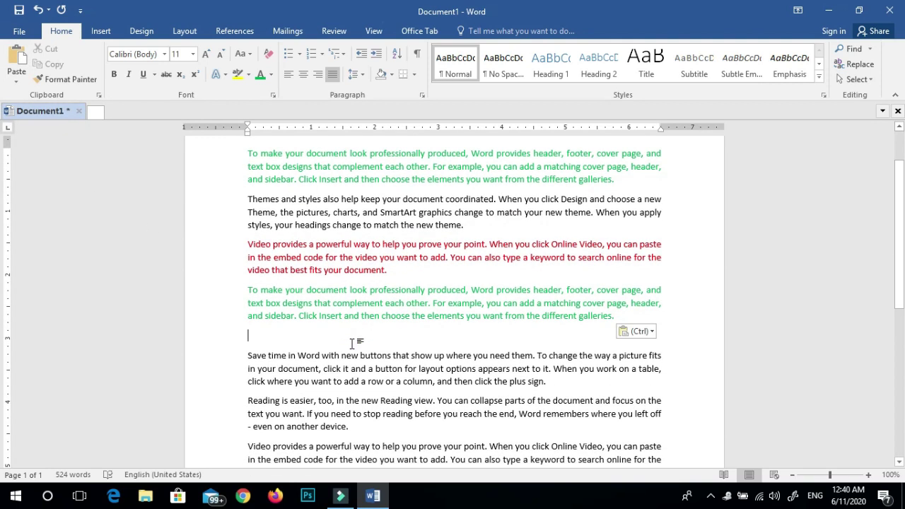
{"action": "scroll", "coordinate": [352, 343], "scroll_direction": "up", "scroll_amount": 2}
Undo the paste and paragraph move, then select 'To make your document look professionally produced,'.
{"action": "key", "text": "ctrl+z"}
{"action": "key", "text": "ctrl+z"}
{"action": "key", "text": "ctrl+z"}
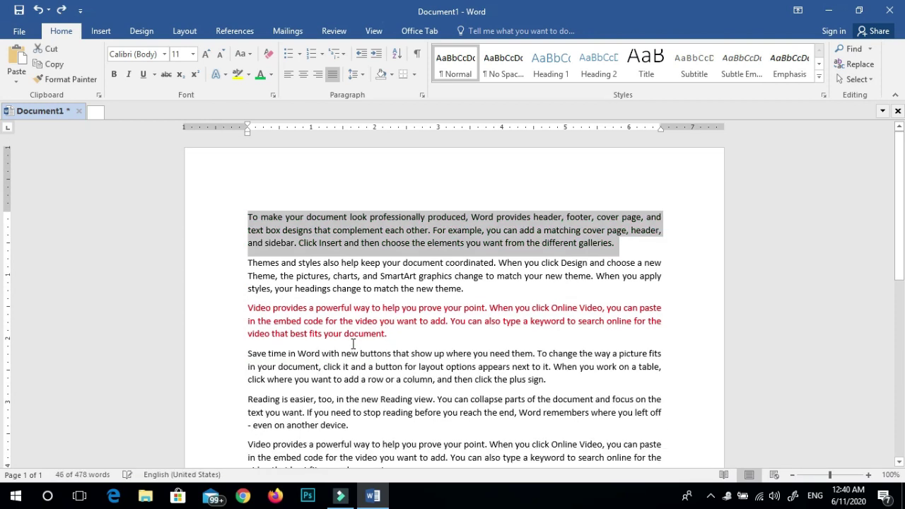
{"action": "key", "text": "ctrl+z"}
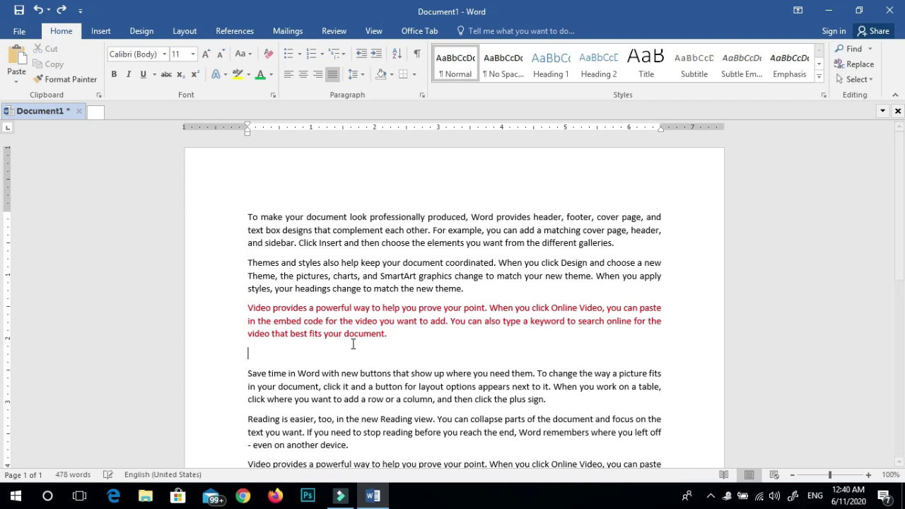
{"action": "key", "text": "ctrl+z"}
{"action": "key", "text": "ctrl+z"}
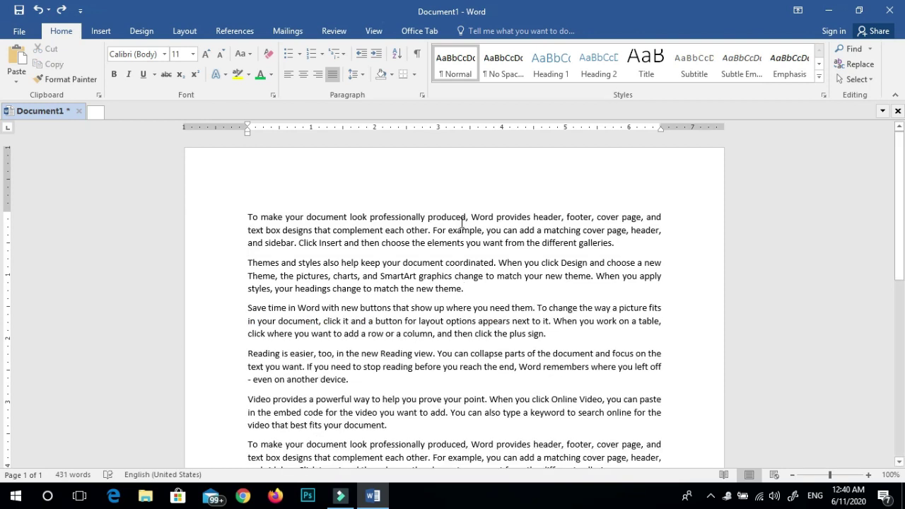
{"action": "left_click_drag", "start_coordinate": [468, 217], "coordinate": [224, 216]}
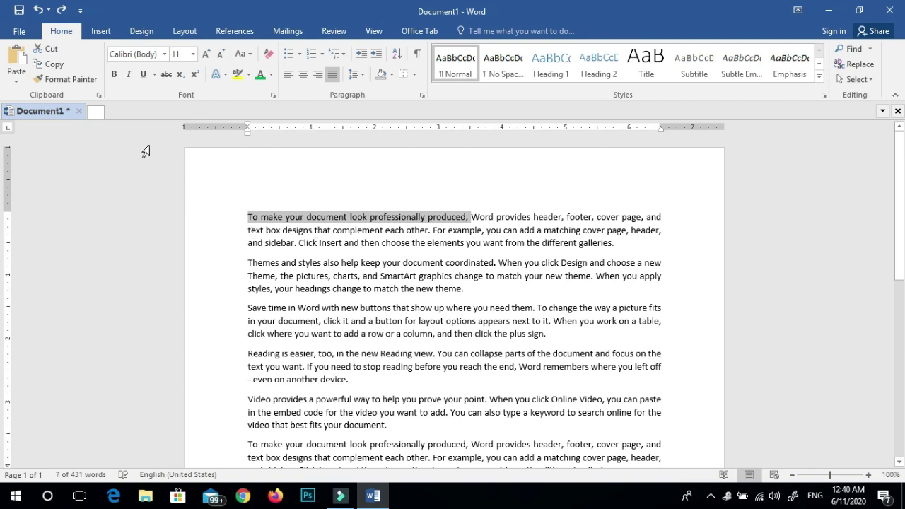
Bold the opening phrase and 'styles also help keep your document'.
{"action": "left_click", "coordinate": [114, 75]}
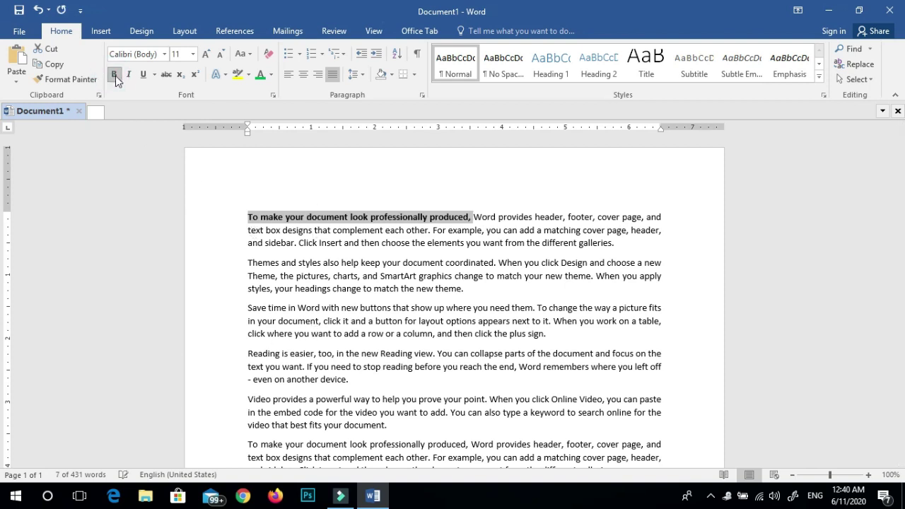
{"action": "left_click", "coordinate": [351, 275]}
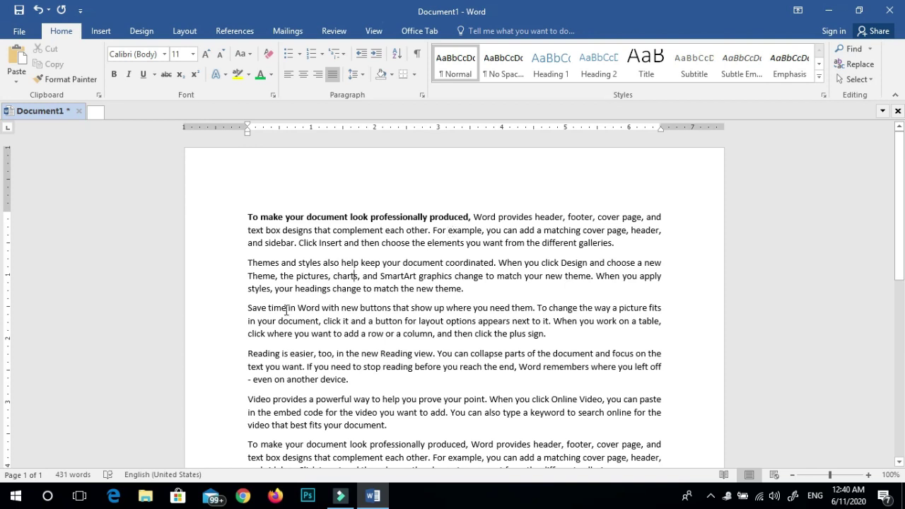
{"action": "left_click_drag", "start_coordinate": [298, 262], "coordinate": [444, 262]}
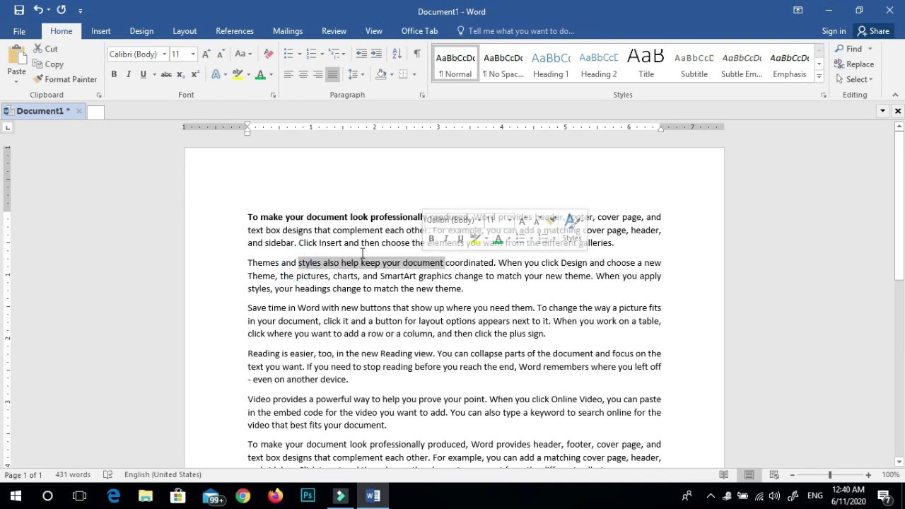
{"action": "left_click", "coordinate": [113, 75]}
{"action": "left_click", "coordinate": [337, 361]}
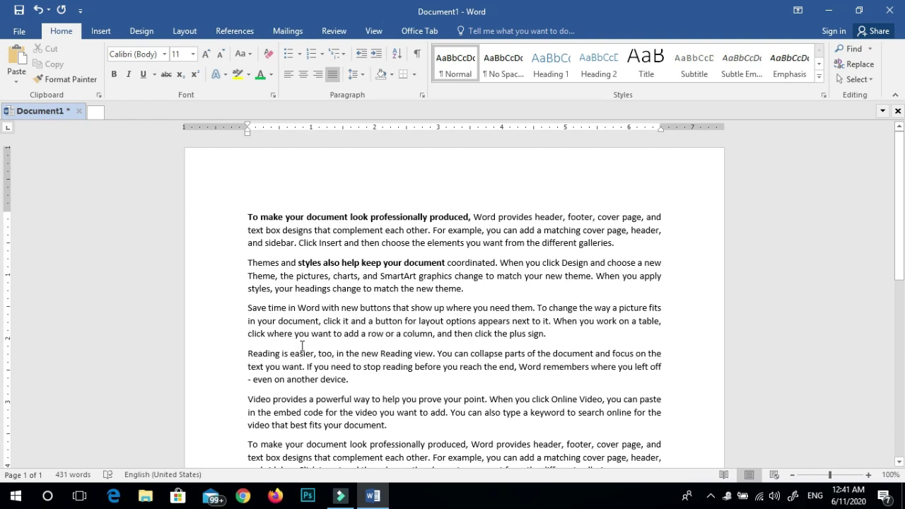
Italicize the whole third paragraph.
{"action": "left_click_drag", "start_coordinate": [550, 333], "coordinate": [222, 308]}
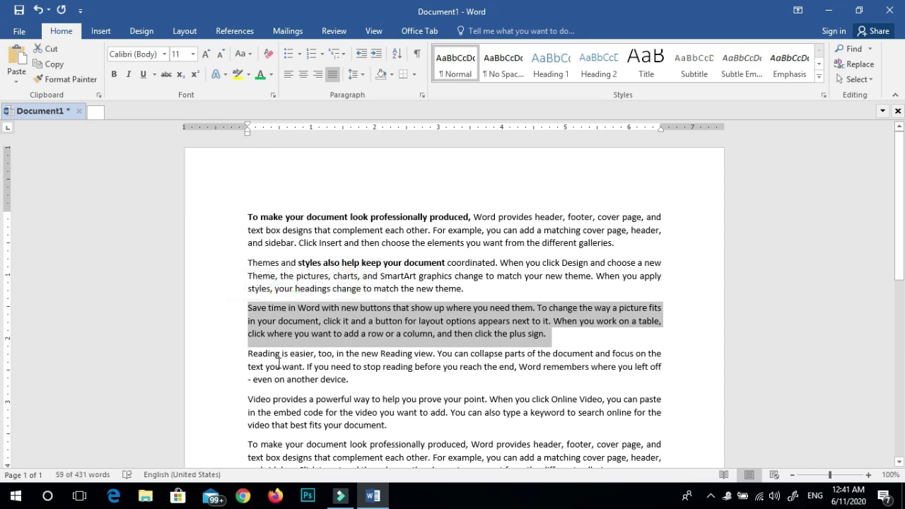
{"action": "left_click", "coordinate": [130, 74]}
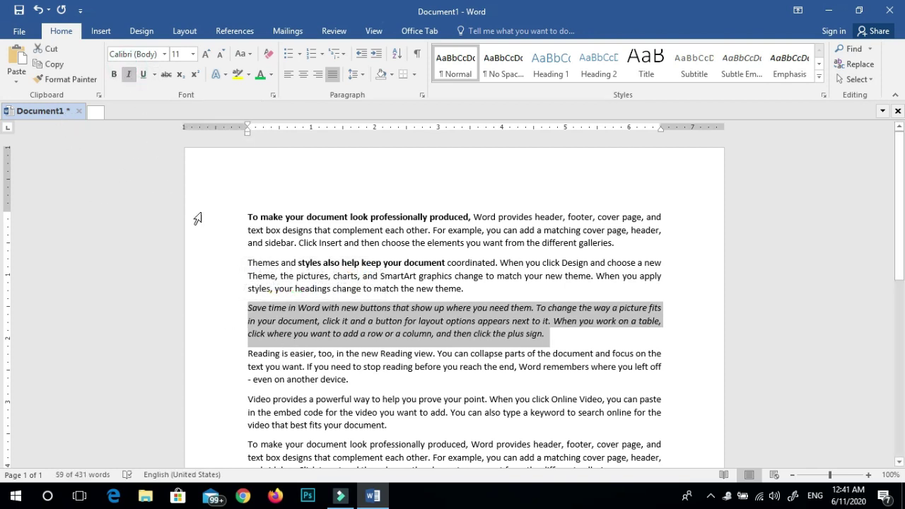
{"action": "left_click", "coordinate": [302, 275]}
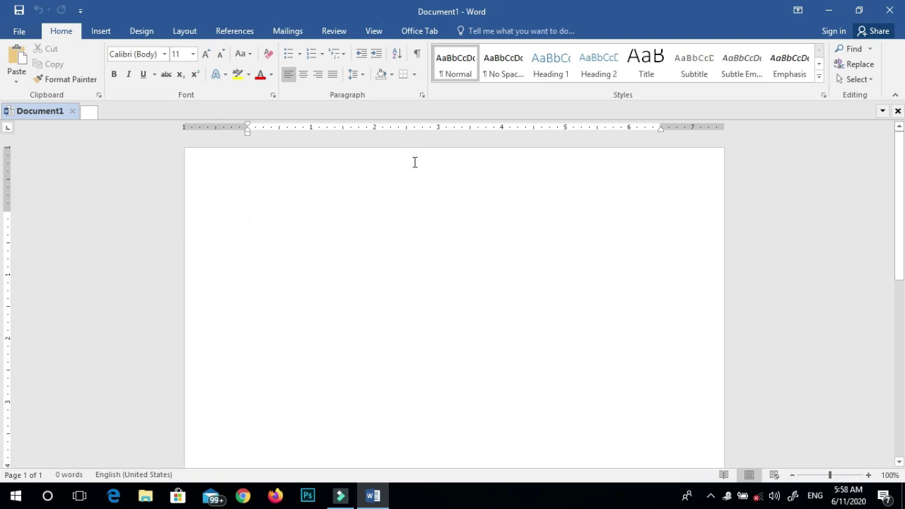
Fill the new blank document with sample paragraphs using =rand().
{"action": "type", "text": "="}
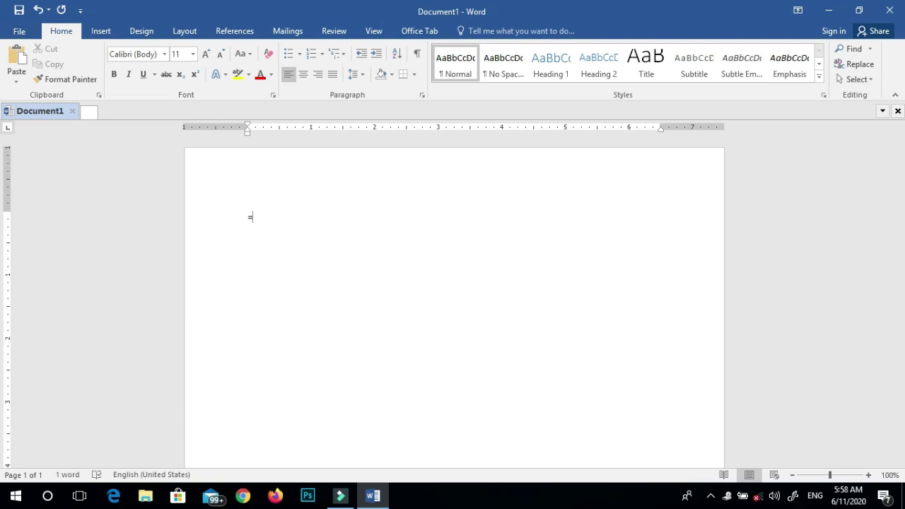
{"action": "type", "text": "ran"}
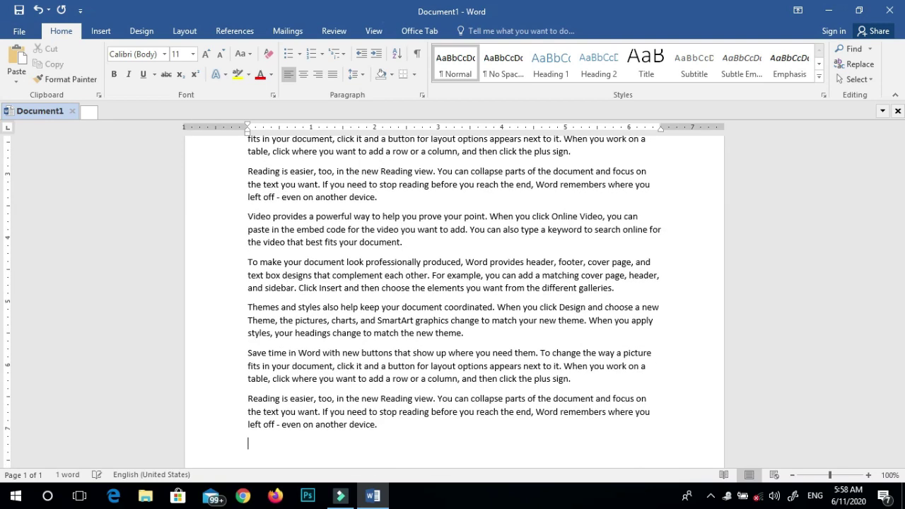
{"action": "scroll", "coordinate": [432, 171], "scroll_direction": "up", "scroll_amount": 10}
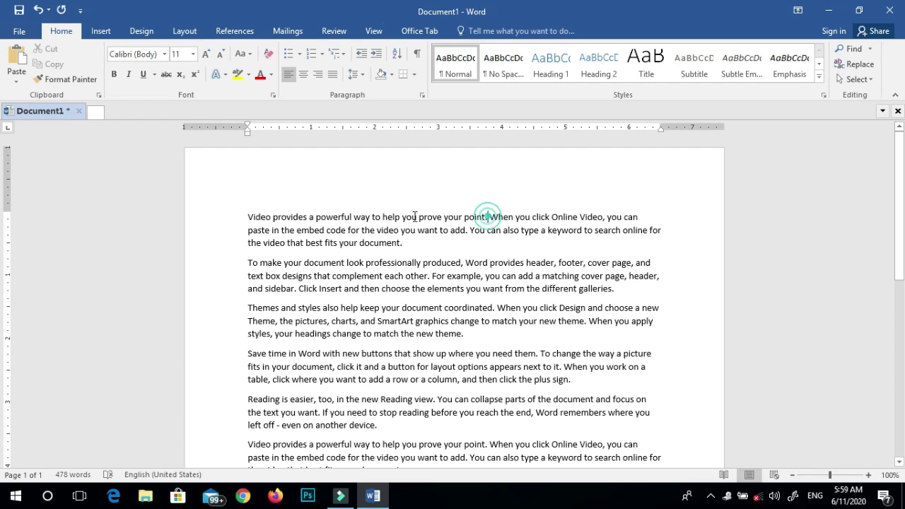
Split 'Video provides a powerful way to help you prove your point.' into its own paragraph and select it.
{"action": "left_click_drag", "start_coordinate": [489, 215], "coordinate": [246, 217]}
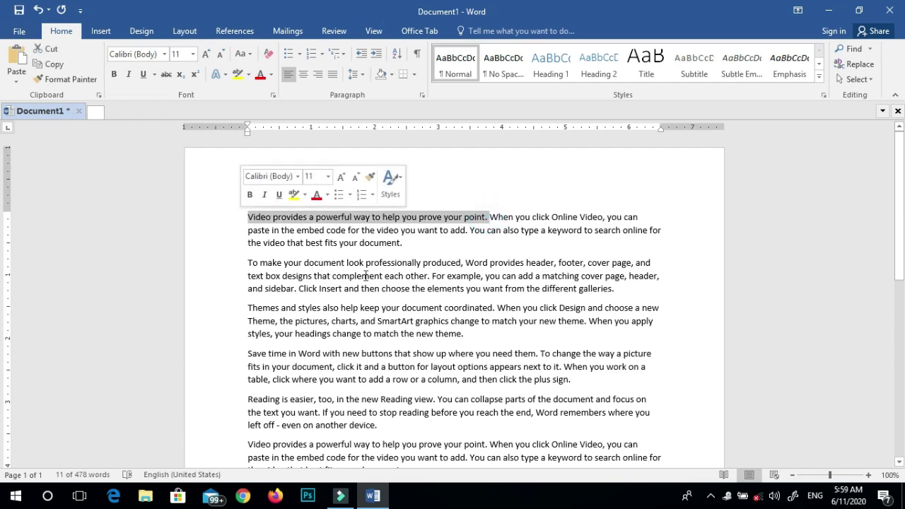
{"action": "scroll", "coordinate": [383, 260], "scroll_direction": "up", "scroll_amount": 6}
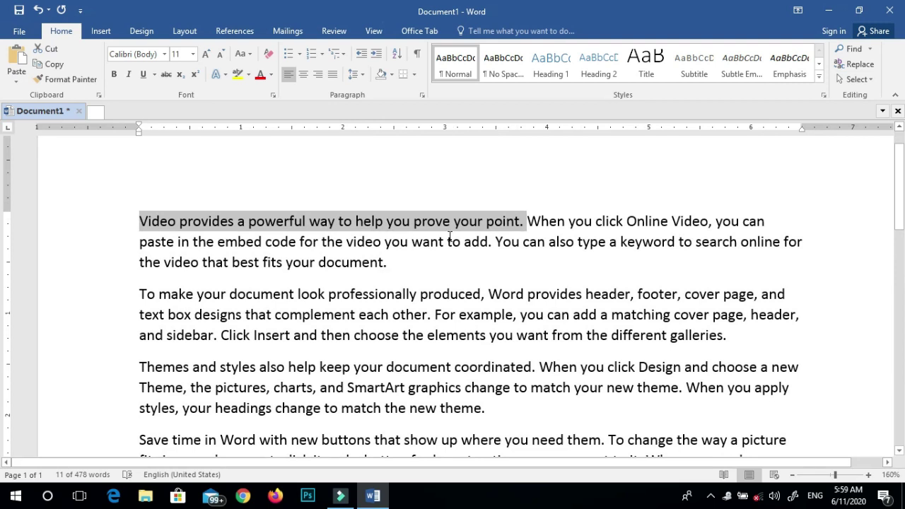
{"action": "left_click", "coordinate": [524, 221]}
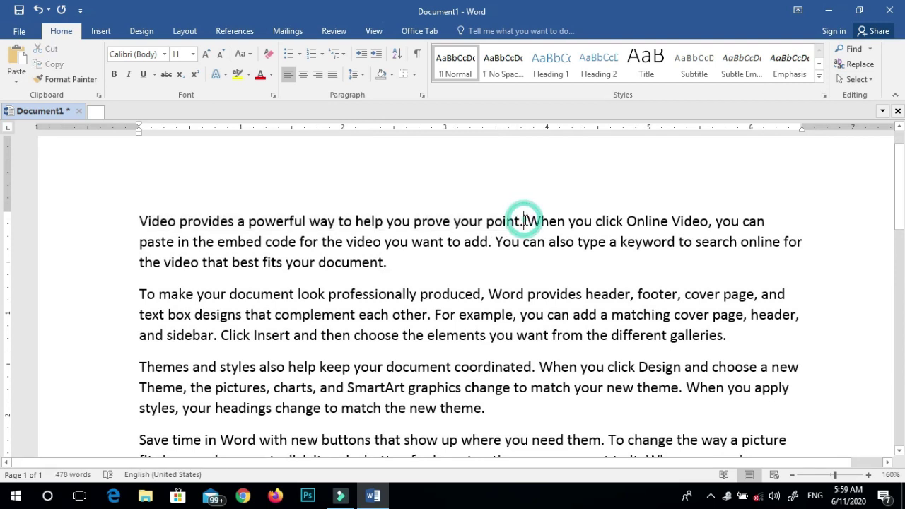
{"action": "key", "text": "Return"}
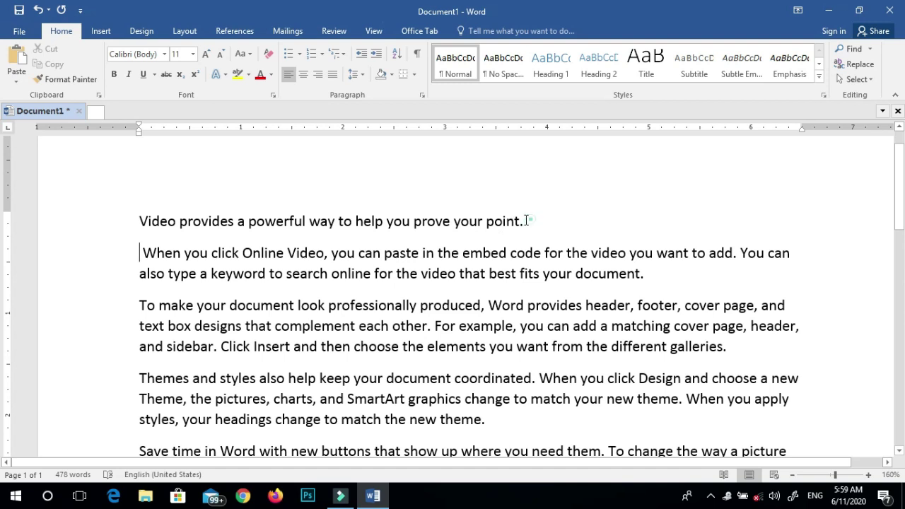
{"action": "left_click_drag", "start_coordinate": [530, 219], "coordinate": [49, 216]}
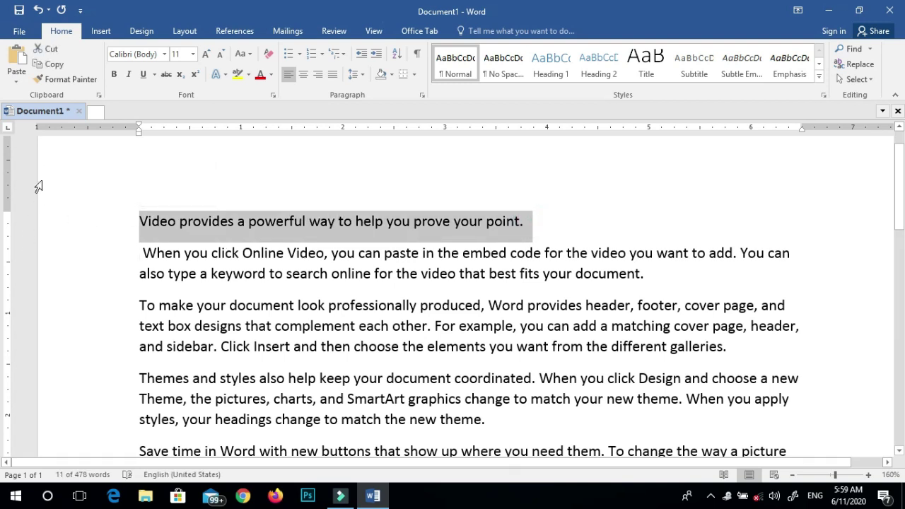
Underline the video sentence, try wavy and dashed styles, then settle on a thick solid line.
{"action": "left_click", "coordinate": [143, 74]}
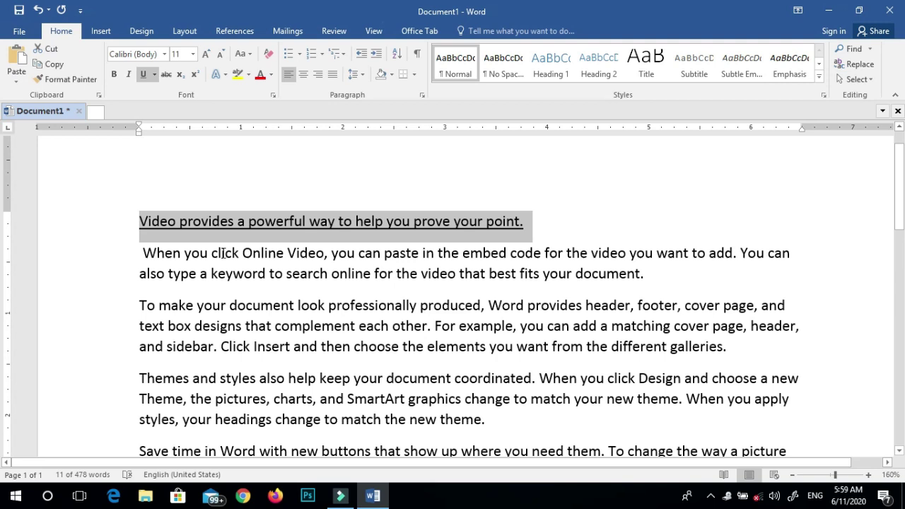
{"action": "left_click", "coordinate": [154, 76]}
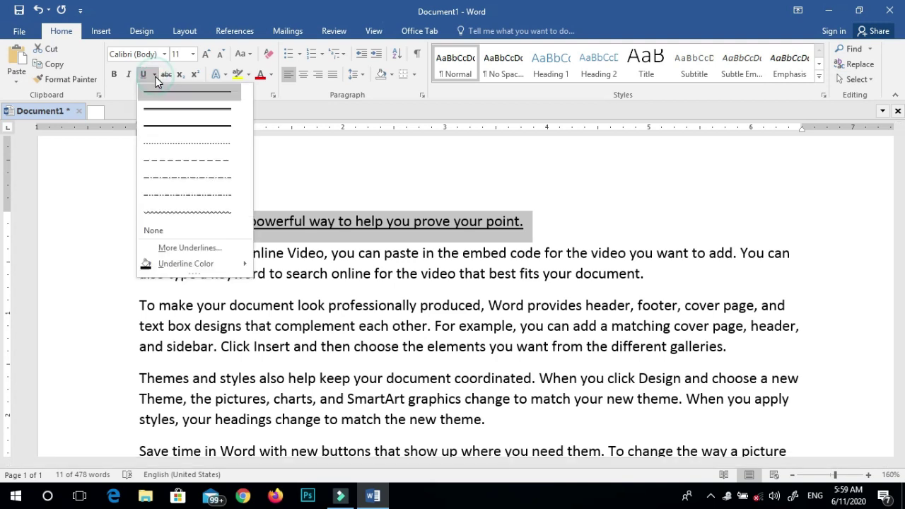
{"action": "left_click", "coordinate": [155, 104]}
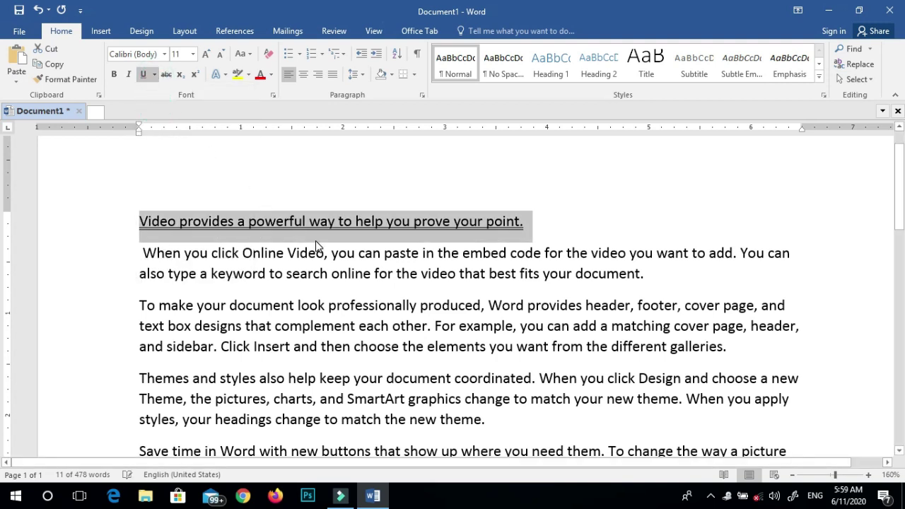
{"action": "left_click", "coordinate": [155, 76]}
{"action": "left_click", "coordinate": [170, 210]}
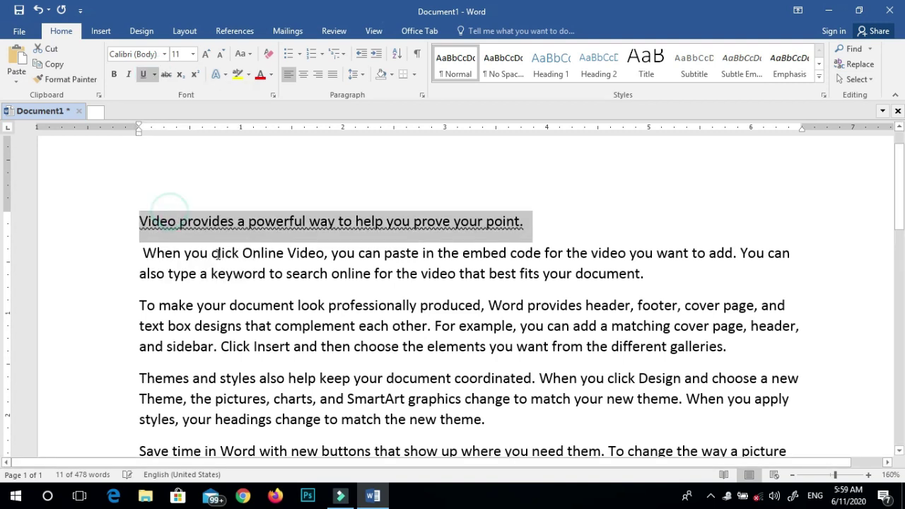
{"action": "left_click", "coordinate": [154, 75]}
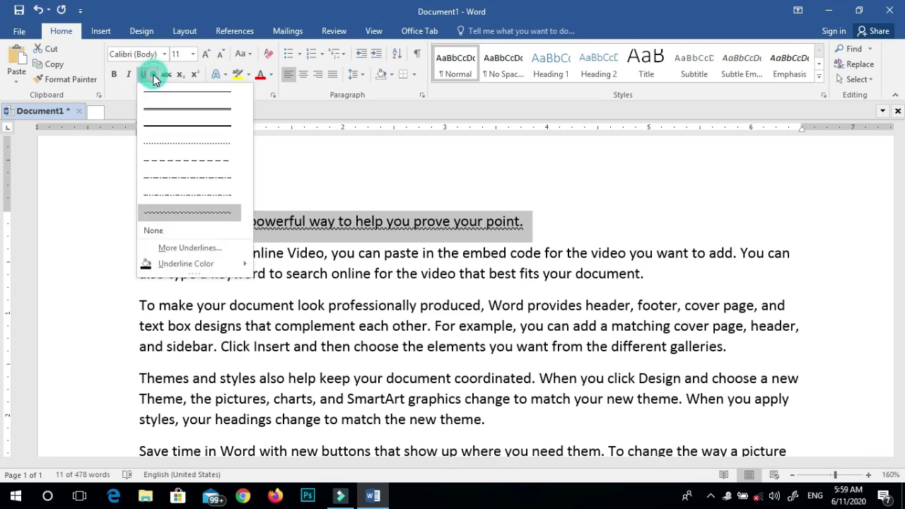
{"action": "left_click", "coordinate": [180, 161]}
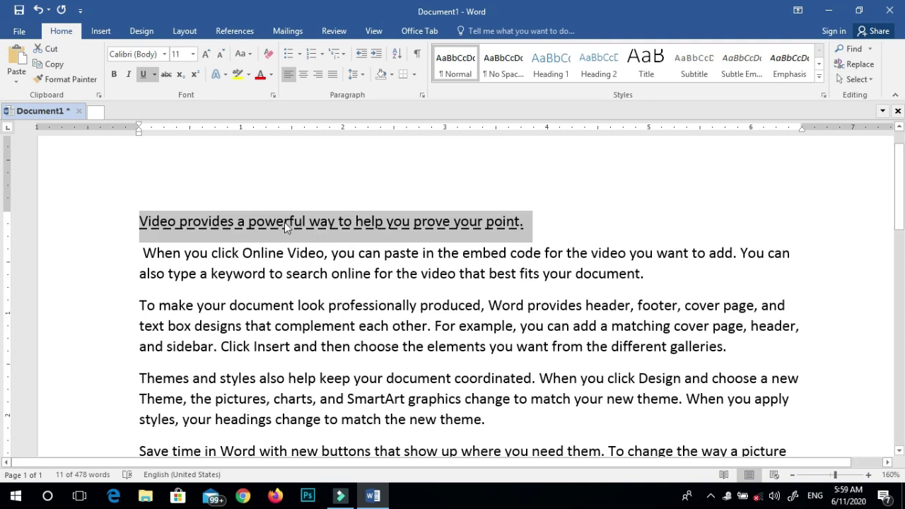
{"action": "left_click_drag", "start_coordinate": [524, 224], "coordinate": [111, 228]}
{"action": "left_click", "coordinate": [154, 74]}
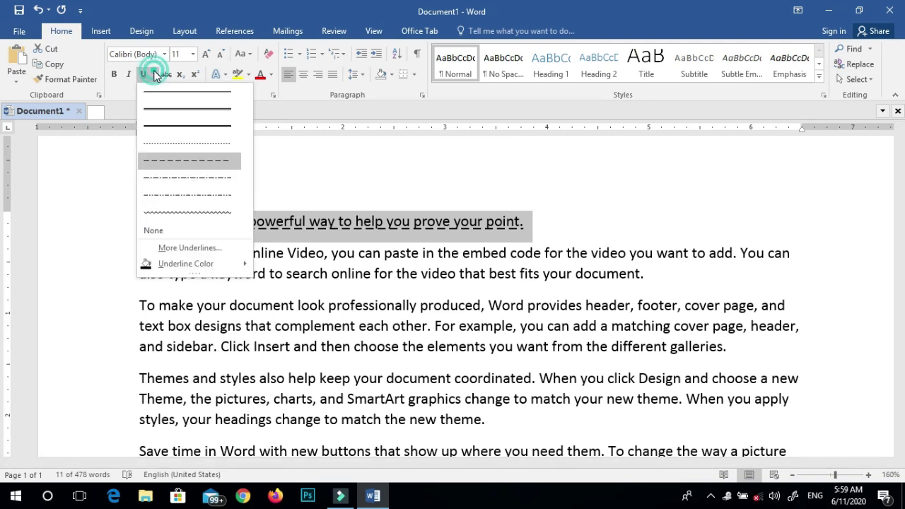
{"action": "left_click", "coordinate": [170, 126]}
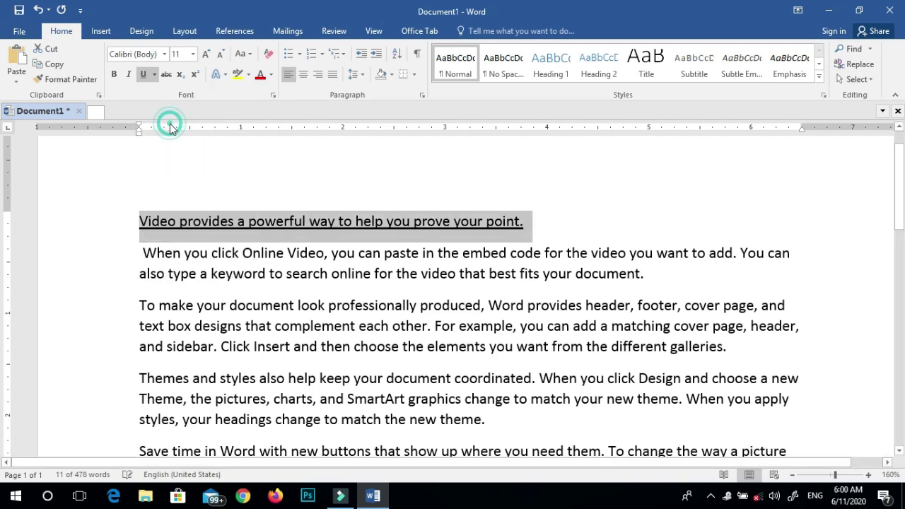
Set the Underline Color of the video sentence to red.
{"action": "left_click", "coordinate": [154, 74]}
{"action": "mouse_move", "coordinate": [185, 263]}
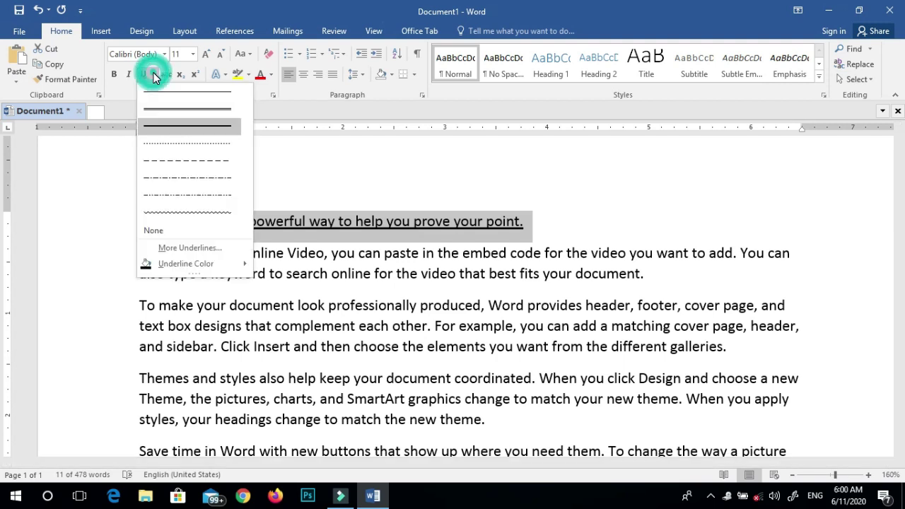
{"action": "left_click", "coordinate": [203, 265]}
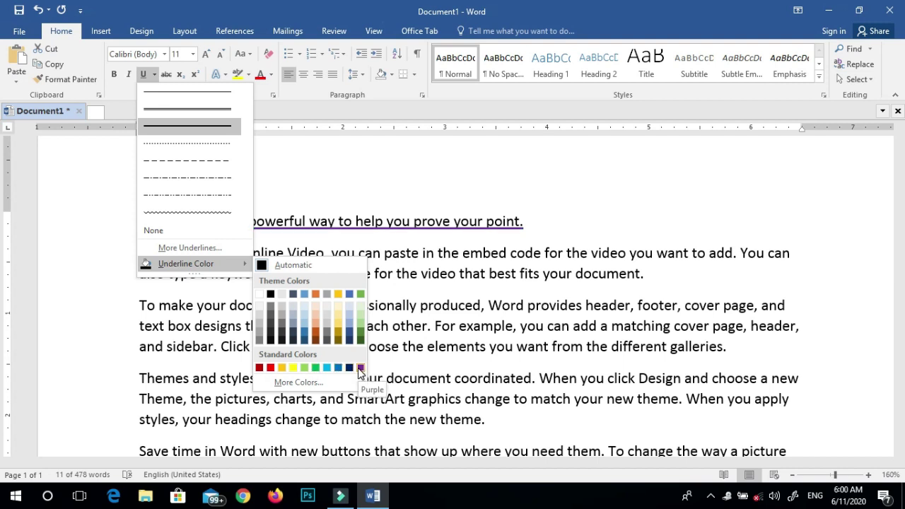
{"action": "left_click", "coordinate": [270, 367]}
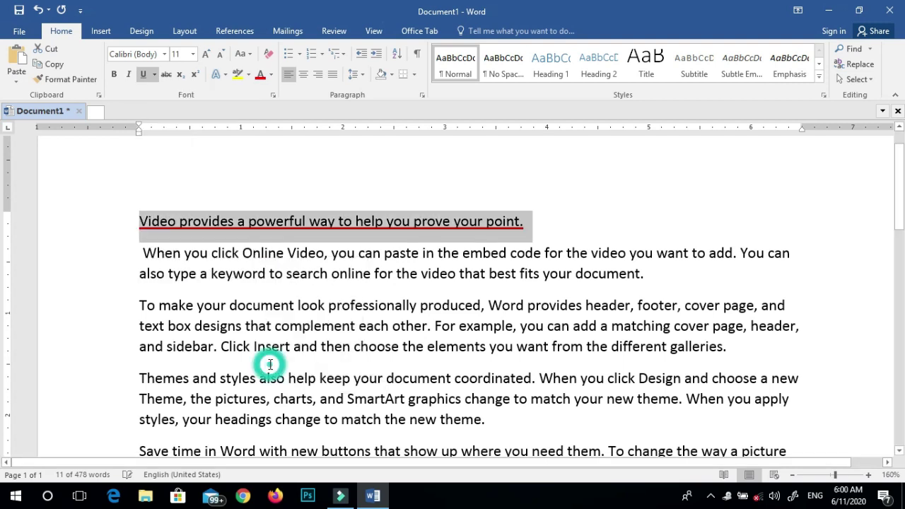
{"action": "left_click", "coordinate": [283, 255]}
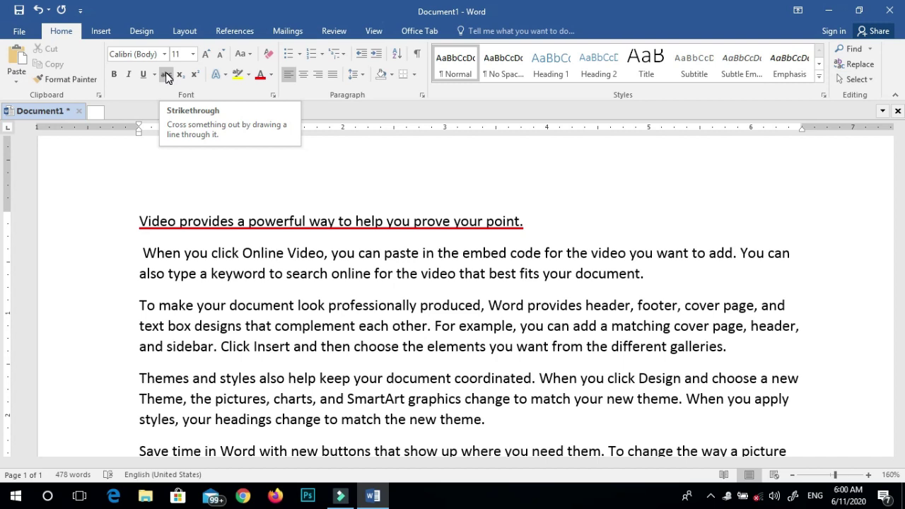
Strike through the 'When you click Online Video…' paragraph and add an empty line below it.
{"action": "left_click_drag", "start_coordinate": [139, 253], "coordinate": [687, 277]}
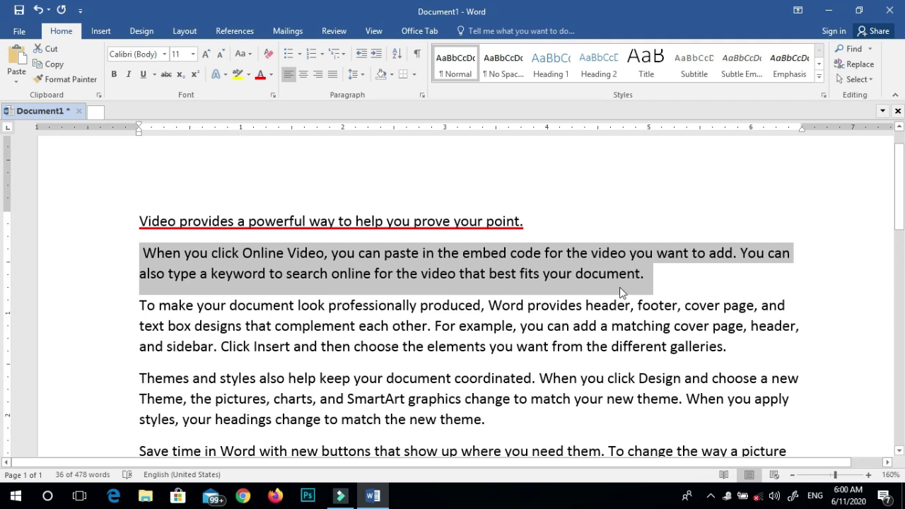
{"action": "left_click", "coordinate": [166, 74]}
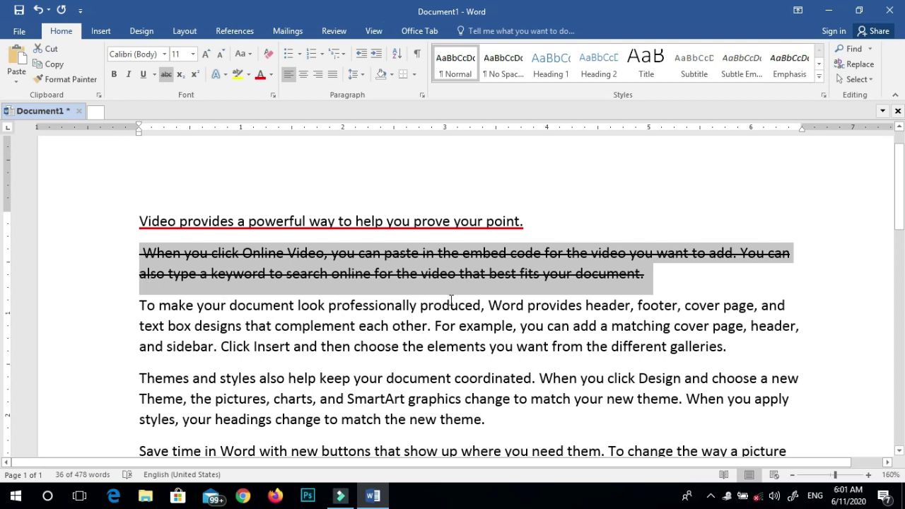
{"action": "left_click", "coordinate": [672, 279]}
{"action": "key", "text": "Return"}
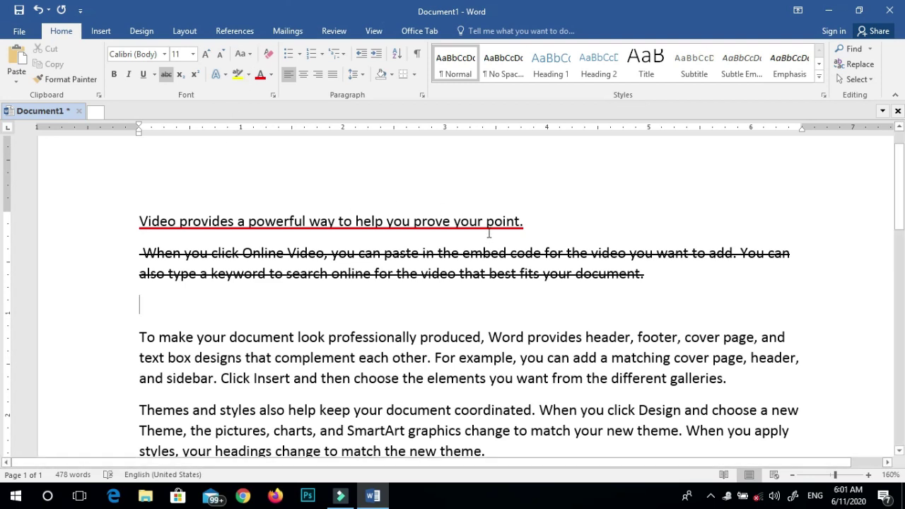
Turn off strikethrough and type H2O on the new line, fixing the mistyped @.
{"action": "type", "text": "H"}
{"action": "key", "text": "BackSpace"}
{"action": "left_click", "coordinate": [165, 74]}
{"action": "type", "text": "H@O"}
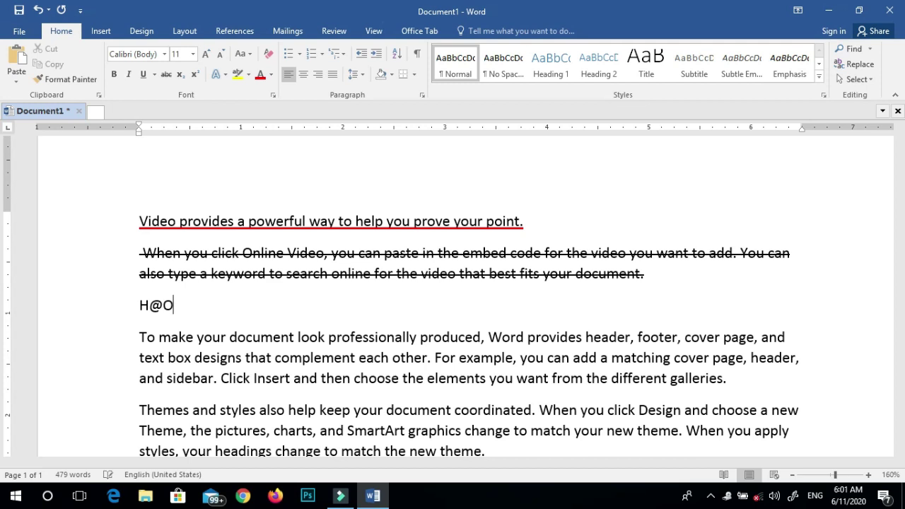
{"action": "left_click", "coordinate": [163, 299]}
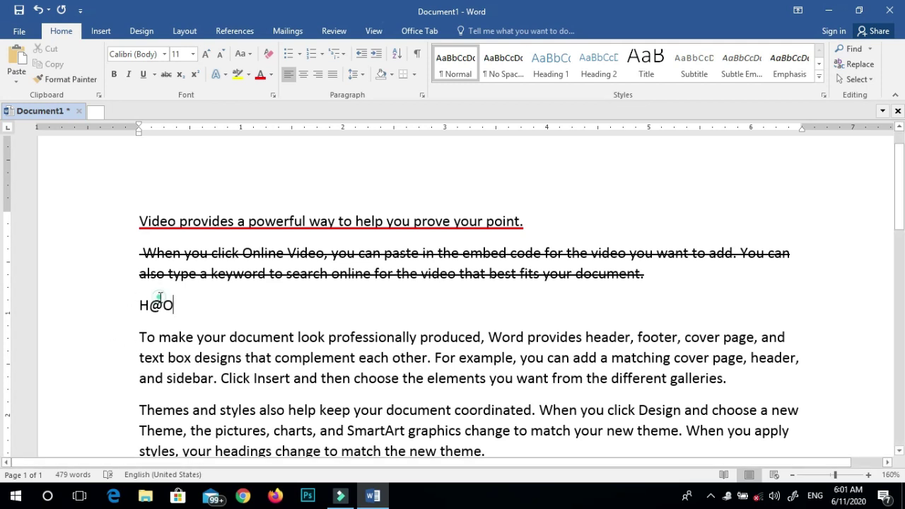
{"action": "key", "text": "BackSpace"}
{"action": "type", "text": "2"}
Make the 2 subscript to form H₂O, then start a new line.
{"action": "left_click", "coordinate": [154, 304]}
{"action": "left_click_drag", "start_coordinate": [154, 304], "coordinate": [157, 306]}
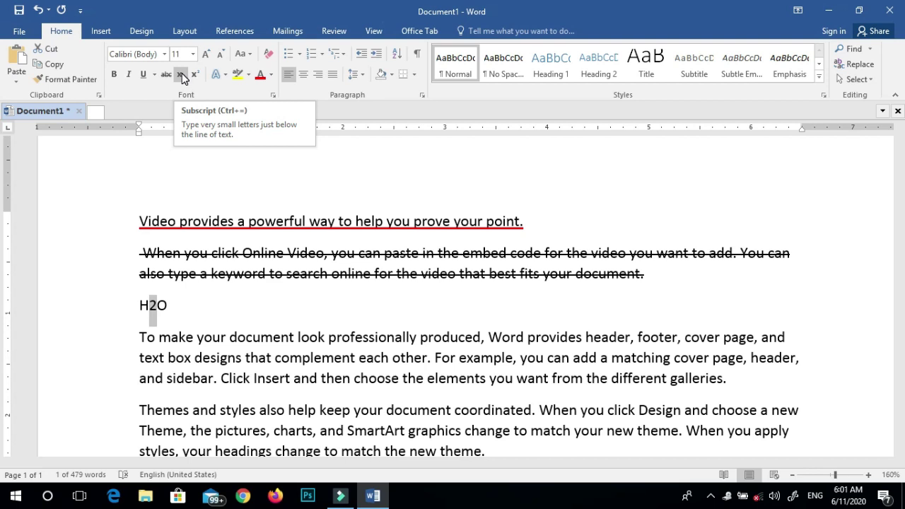
{"action": "left_click", "coordinate": [181, 73]}
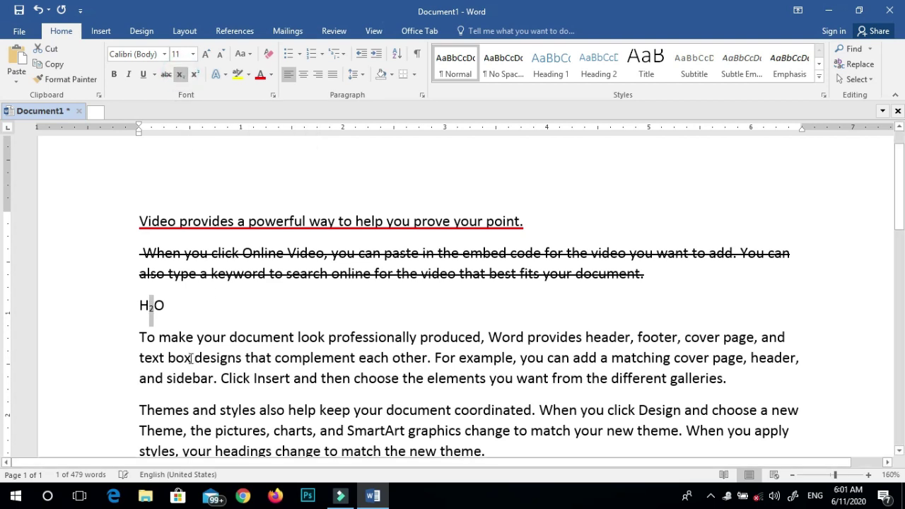
{"action": "left_click", "coordinate": [181, 310]}
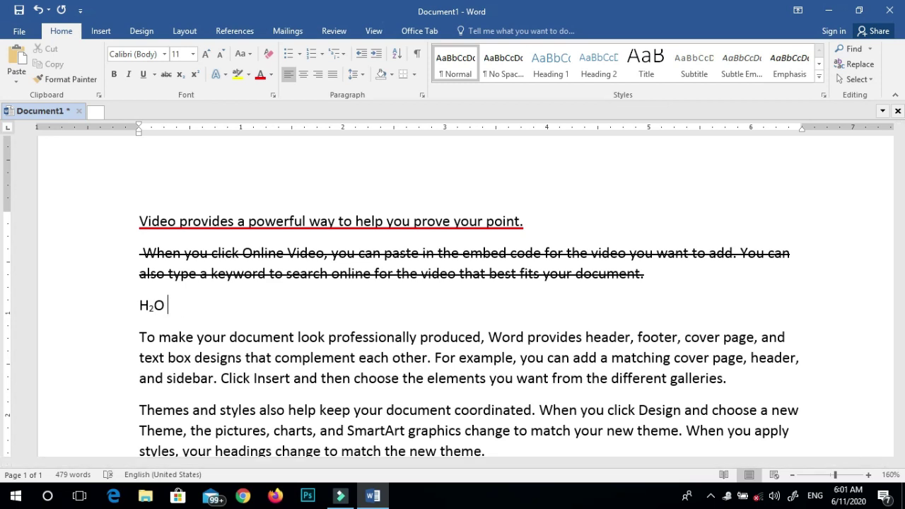
{"action": "key", "text": "Return"}
Type C6H12O6 and make its digits 6, 12 and 6 subscript.
{"action": "type", "text": "C"}
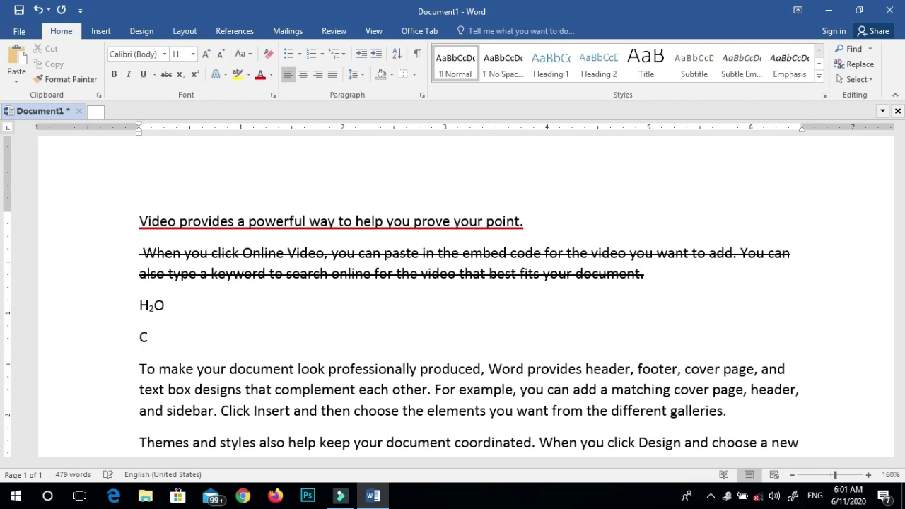
{"action": "type", "text": "6"}
{"action": "type", "text": "H"}
{"action": "type", "text": "12"}
{"action": "type", "text": "O6"}
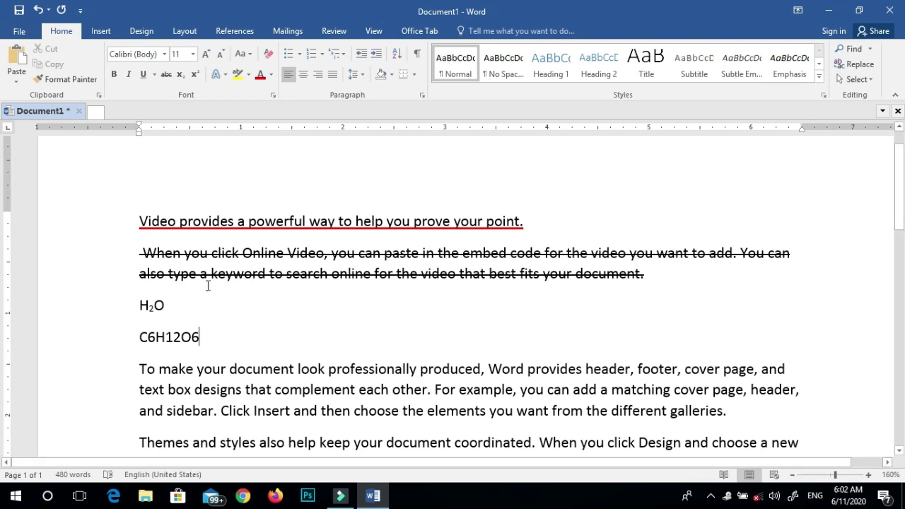
{"action": "left_click", "coordinate": [152, 337]}
{"action": "left_click_drag", "start_coordinate": [148, 337], "coordinate": [154, 337]}
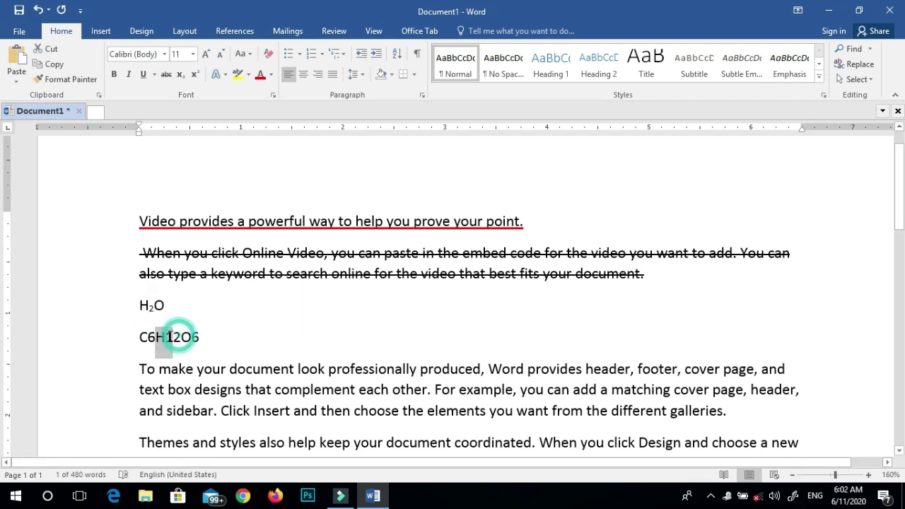
{"action": "left_click", "coordinate": [156, 338]}
{"action": "mouse_move", "coordinate": [156, 338]}
{"action": "left_mouse_down"}
{"action": "mouse_move", "coordinate": [148, 337]}
{"action": "mouse_move", "coordinate": [191, 337]}
{"action": "left_mouse_up"}
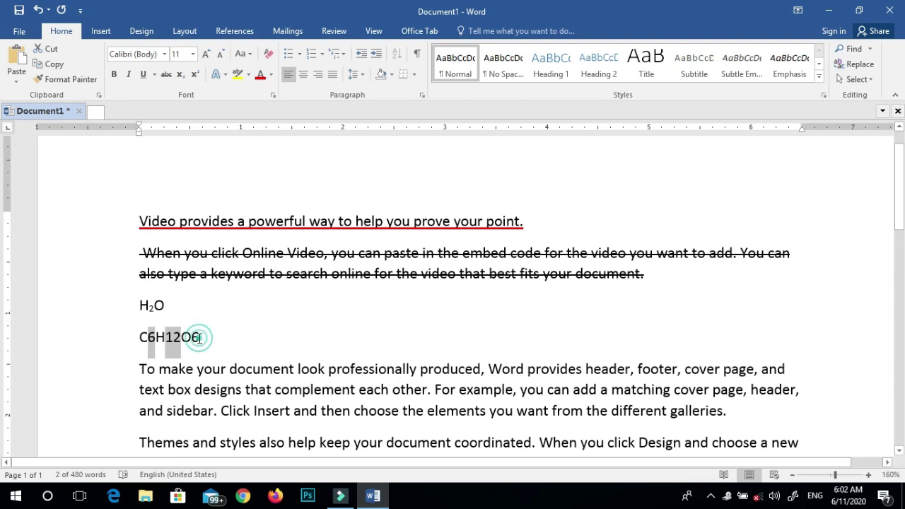
{"action": "left_click", "coordinate": [180, 76]}
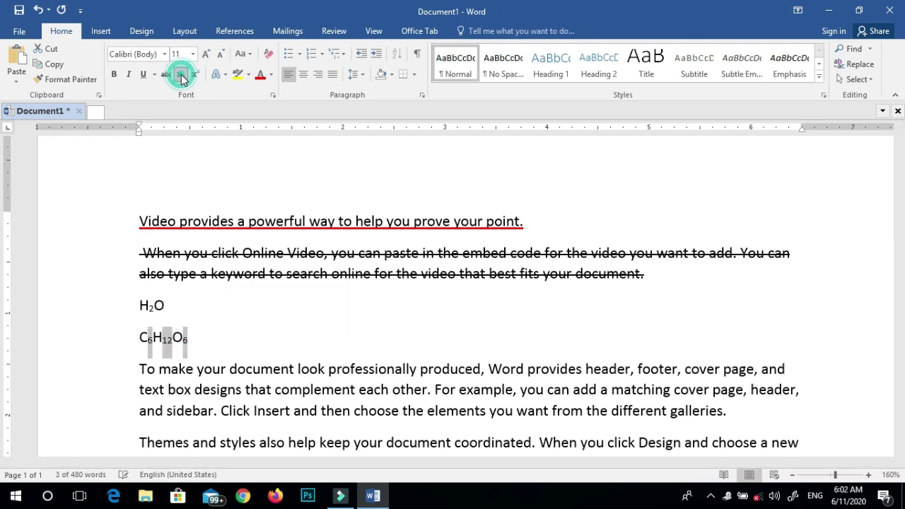
Start a new line below C₆H₁₂O₆ and begin typing X2.
{"action": "left_click", "coordinate": [281, 342]}
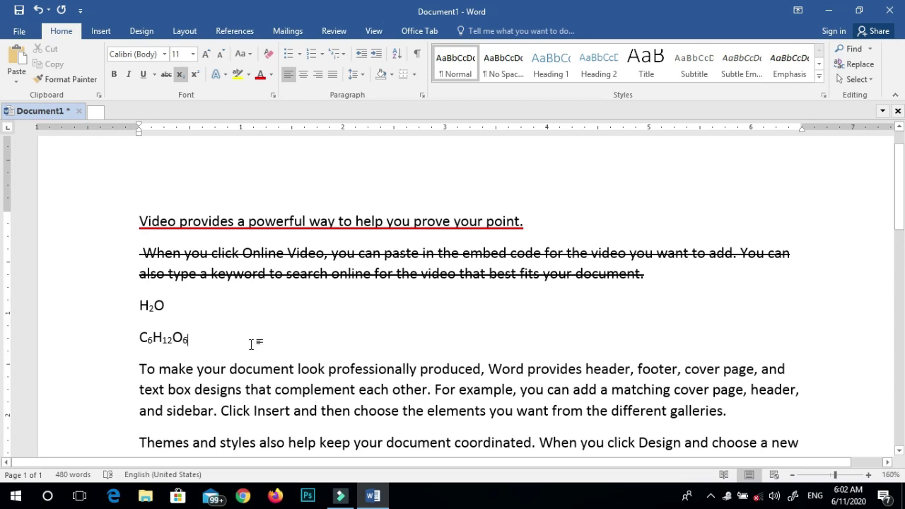
{"action": "key", "text": "Return"}
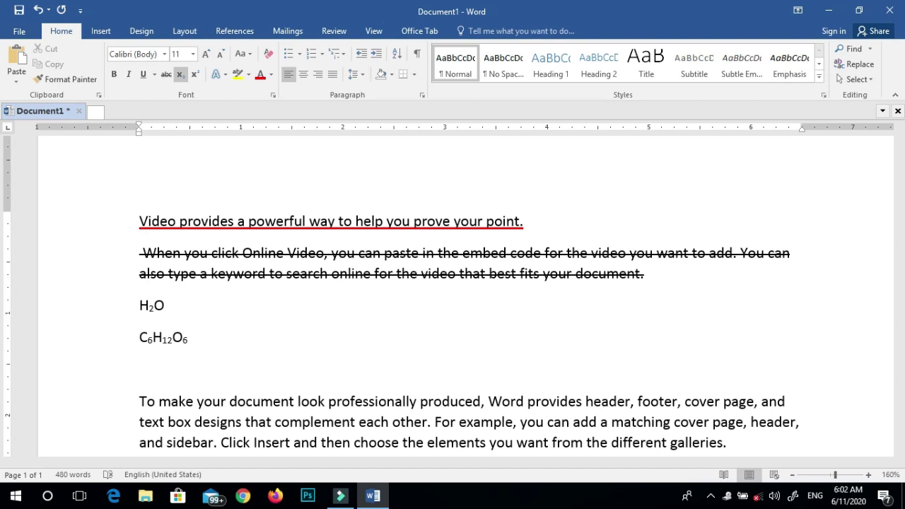
{"action": "type", "text": "x"}
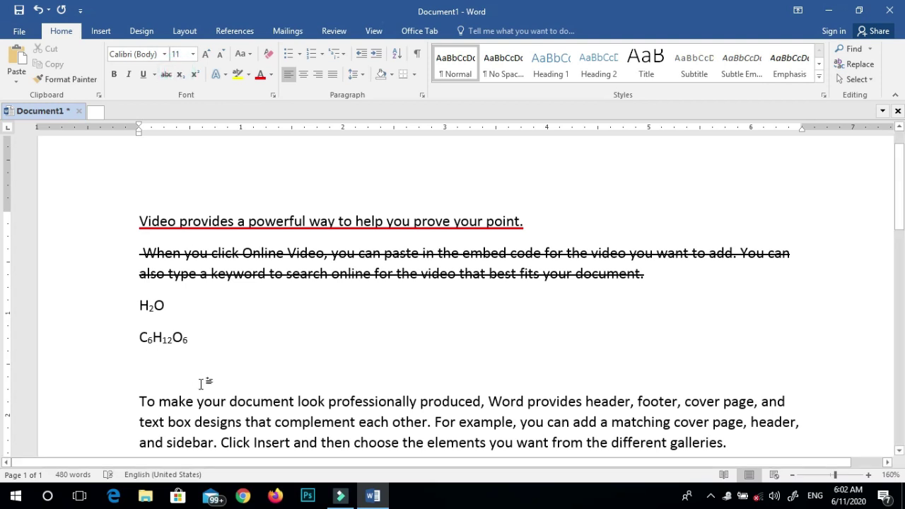
{"action": "type", "text": "X2+Y2"}
Superscript both 2s so the line reads X²+Y², then start a new line.
{"action": "left_click_drag", "start_coordinate": [153, 369], "coordinate": [146, 368]}
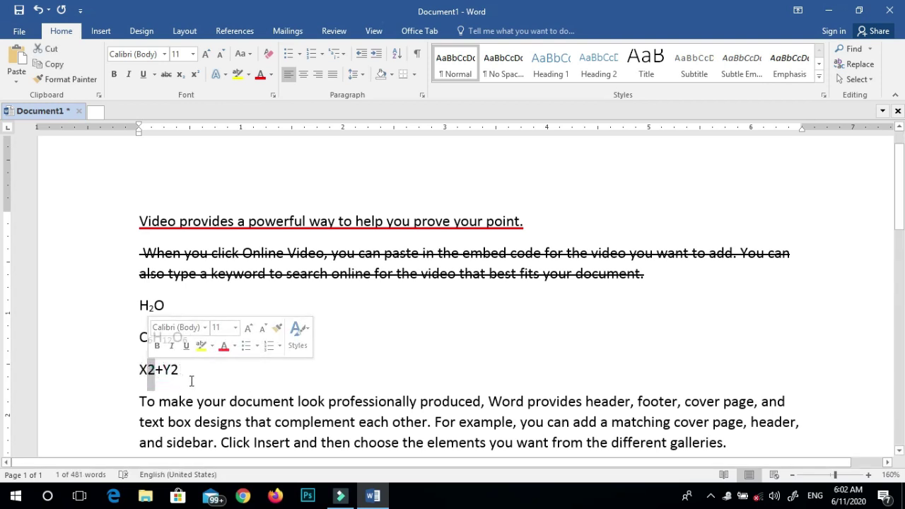
{"action": "left_click_drag", "start_coordinate": [178, 368], "coordinate": [171, 368]}
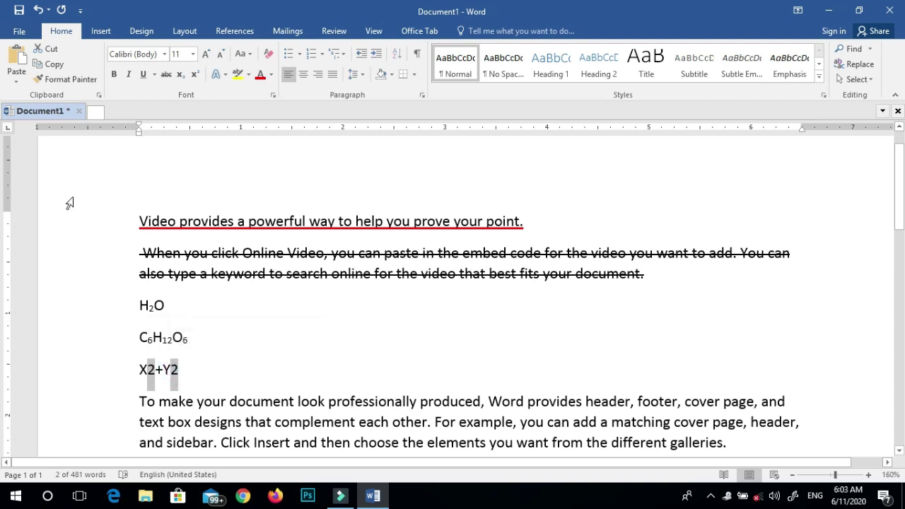
{"action": "left_click", "coordinate": [196, 79]}
{"action": "left_click", "coordinate": [176, 366]}
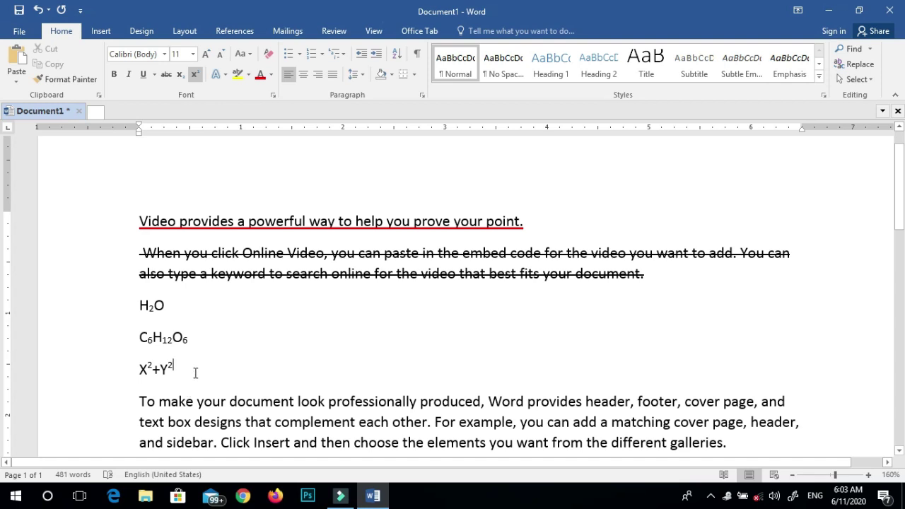
{"action": "key", "text": "Return"}
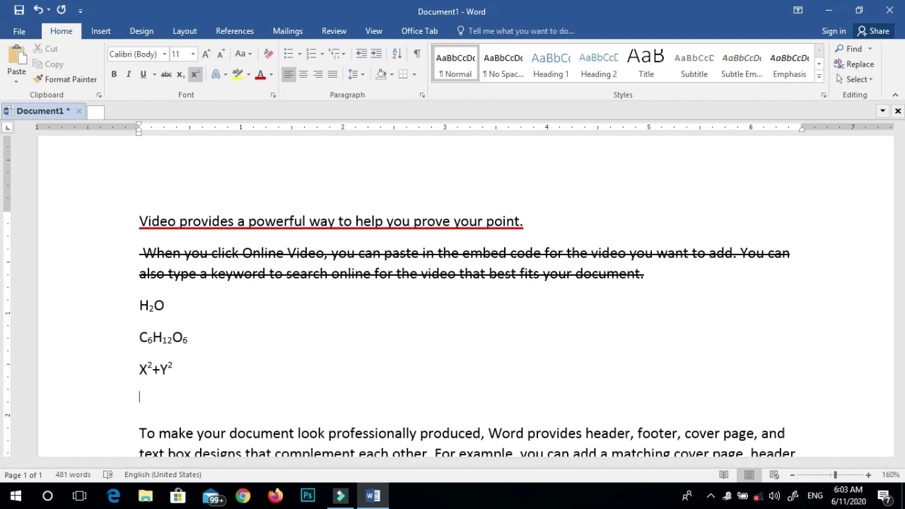
Finish typing 1st and make only its st ending superscript.
{"action": "type", "text": "1st"}
{"action": "key", "text": "Return"}
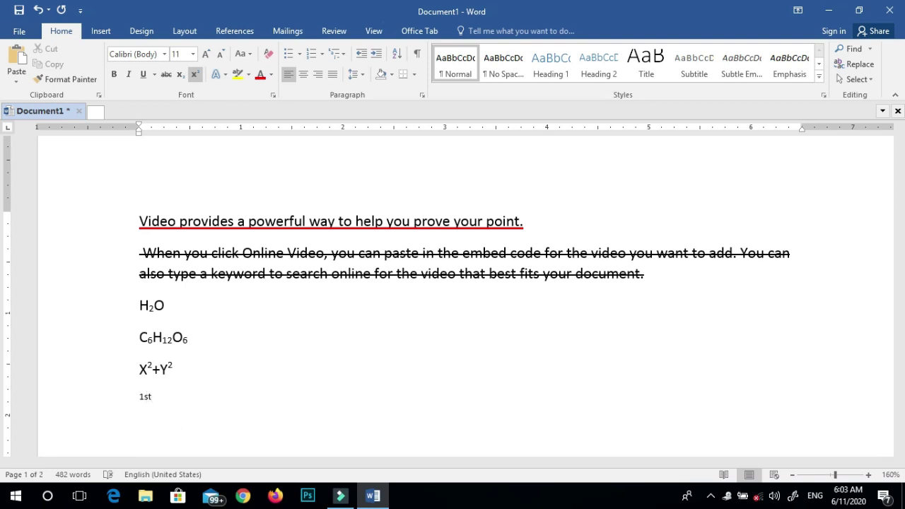
{"action": "left_click_drag", "start_coordinate": [171, 399], "coordinate": [139, 399]}
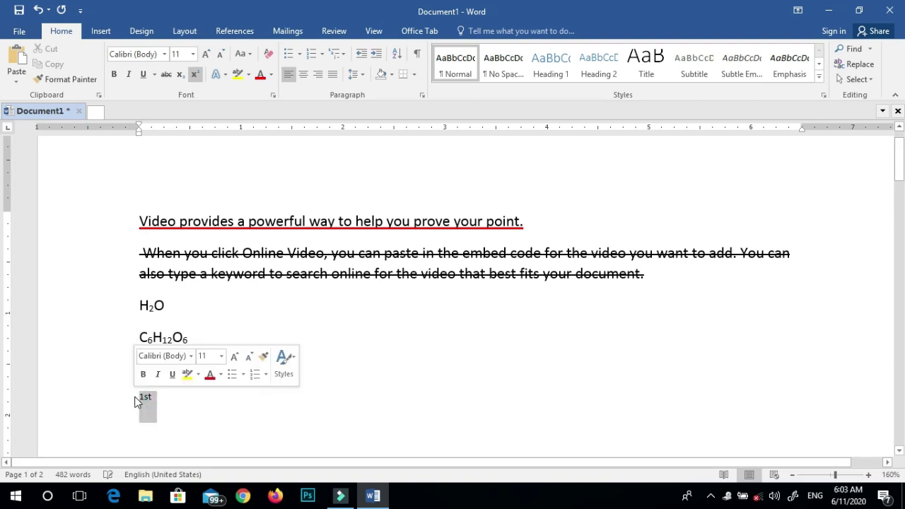
{"action": "left_click", "coordinate": [195, 78]}
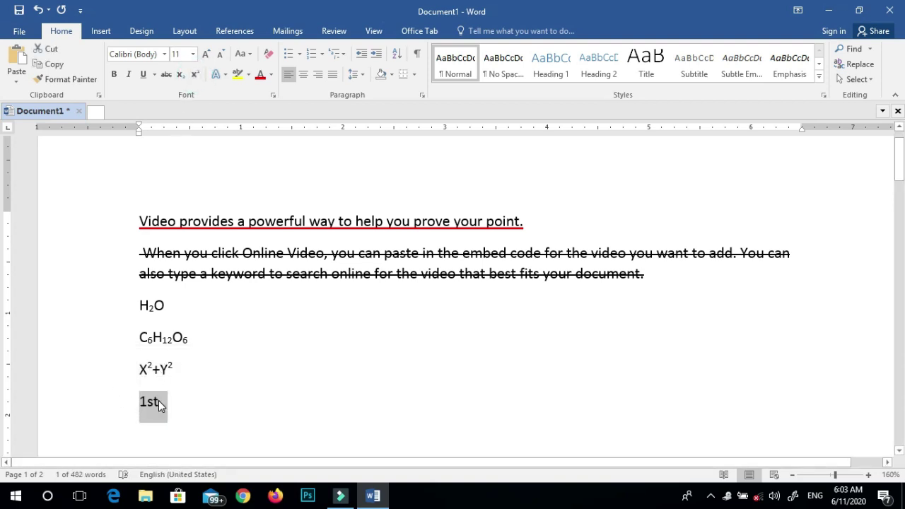
{"action": "left_click_drag", "start_coordinate": [159, 401], "coordinate": [148, 402]}
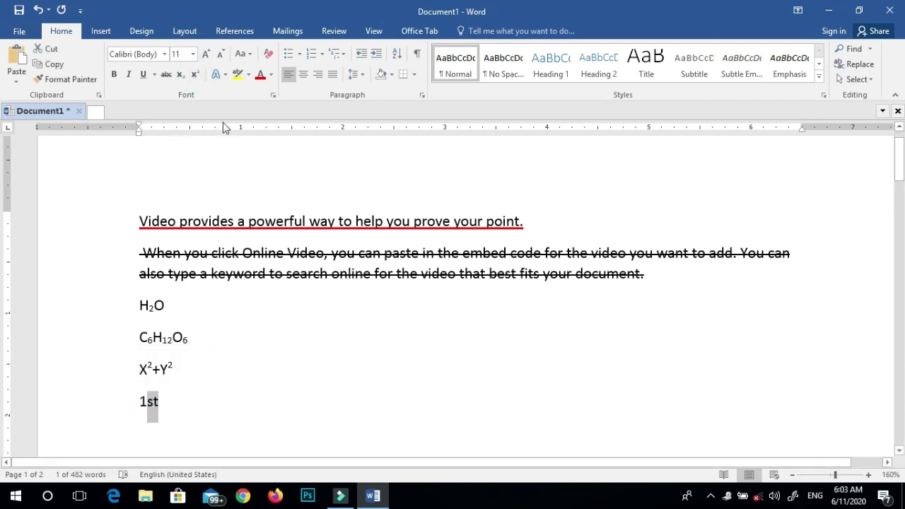
{"action": "left_click", "coordinate": [195, 75]}
{"action": "left_click", "coordinate": [169, 403]}
Add 2nd with only nd in superscript, then select all formula and ordinal lines.
{"action": "key", "text": "Return"}
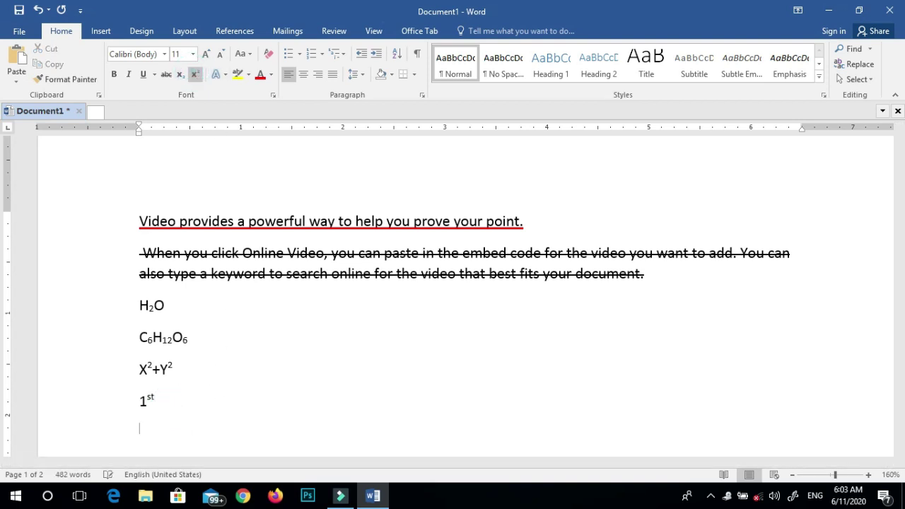
{"action": "type", "text": "2nd"}
{"action": "key", "text": "Return"}
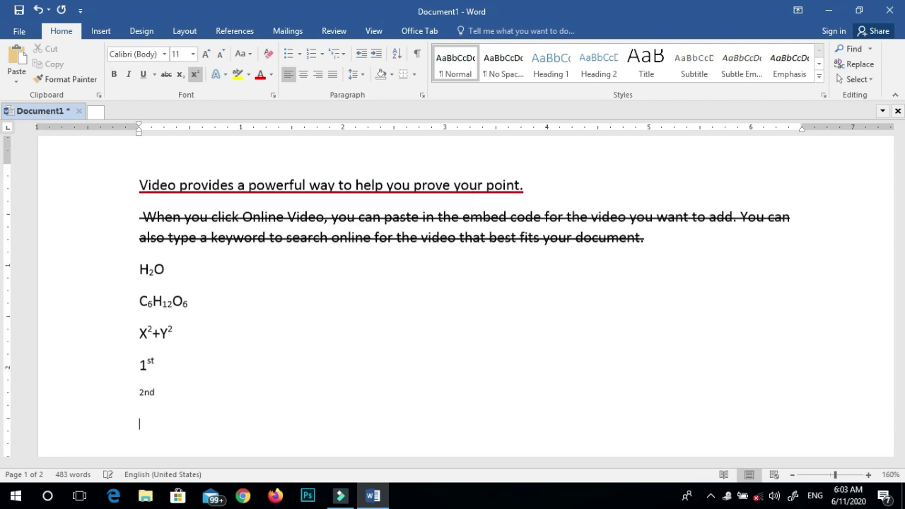
{"action": "triple_click", "coordinate": [161, 381]}
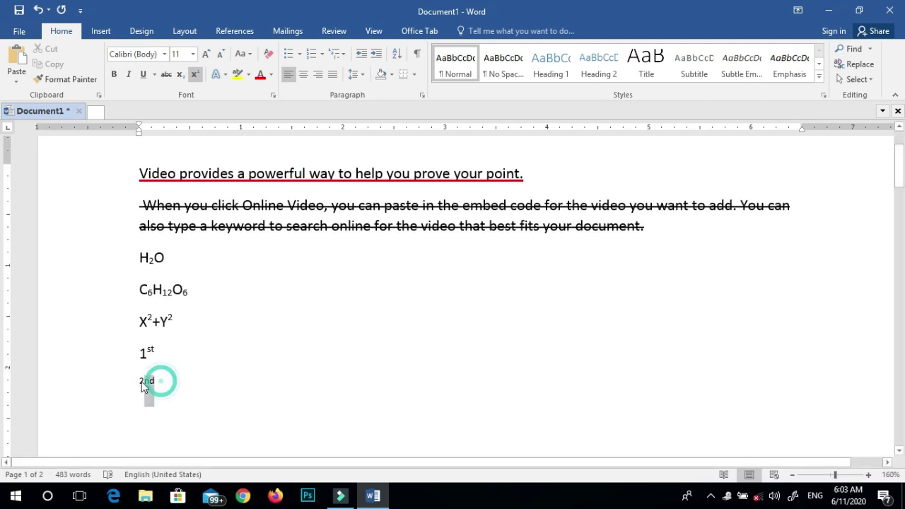
{"action": "left_click", "coordinate": [195, 75]}
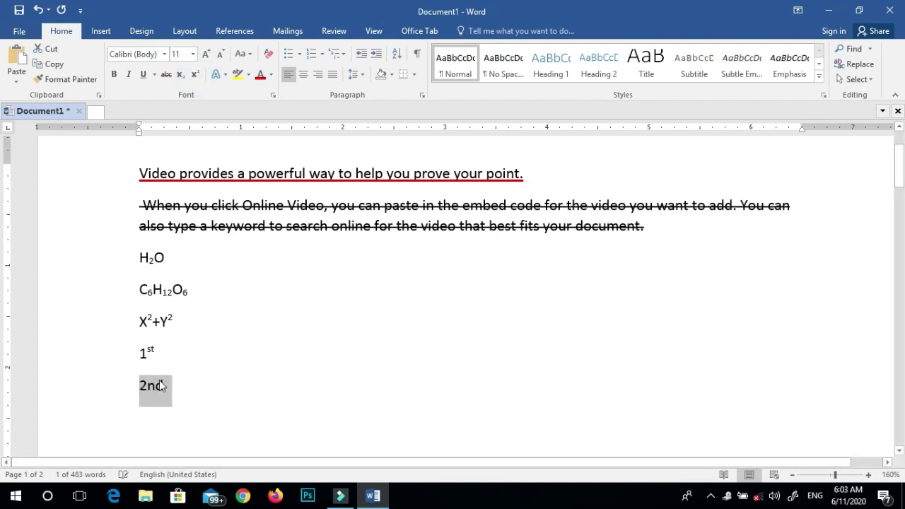
{"action": "left_click_drag", "start_coordinate": [164, 385], "coordinate": [148, 383]}
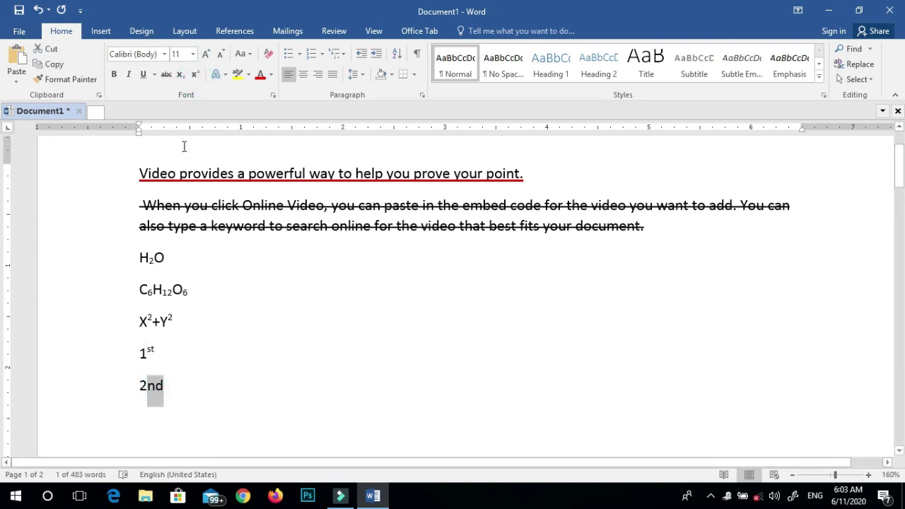
{"action": "left_click", "coordinate": [195, 74]}
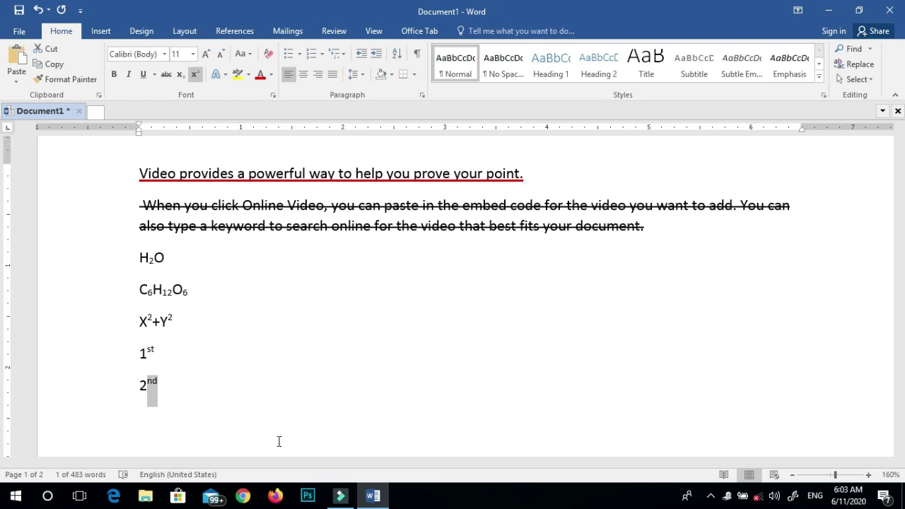
{"action": "mouse_move", "coordinate": [182, 384]}
{"action": "left_mouse_down"}
{"action": "mouse_move", "coordinate": [127, 280]}
{"action": "mouse_move", "coordinate": [133, 274]}
{"action": "left_mouse_up"}
Delete the lines from H₂O to 2nd and place the cursor after 'professionally produced,'.
{"action": "key", "text": "Delete"}
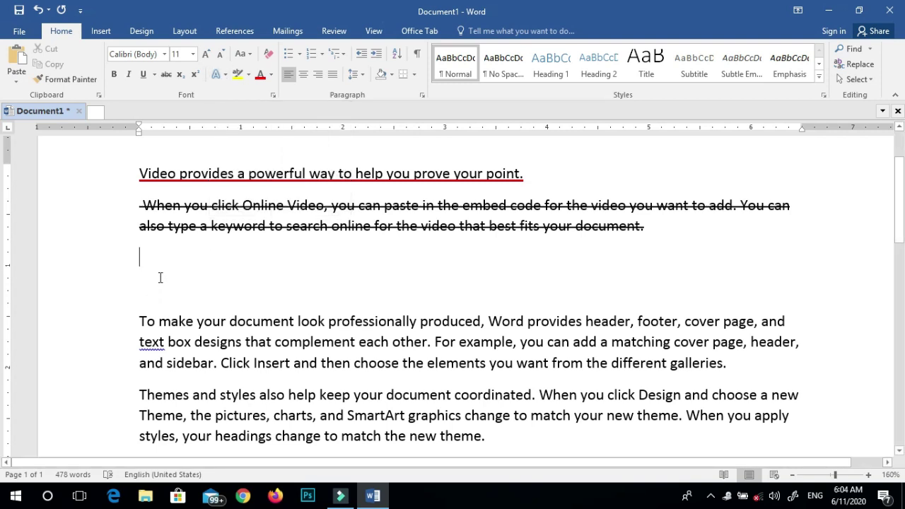
{"action": "scroll", "coordinate": [157, 323], "scroll_direction": "down", "scroll_amount": 1}
{"action": "left_click_drag", "start_coordinate": [139, 271], "coordinate": [487, 275]}
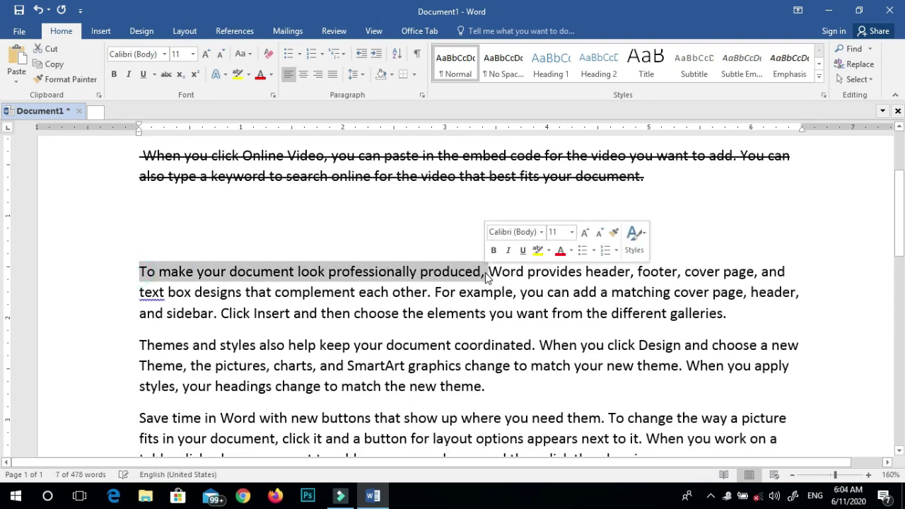
{"action": "left_click", "coordinate": [486, 276]}
Split off the 'professionally produced,' line and give it an outlined text effect with red outline.
{"action": "key", "text": "Return"}
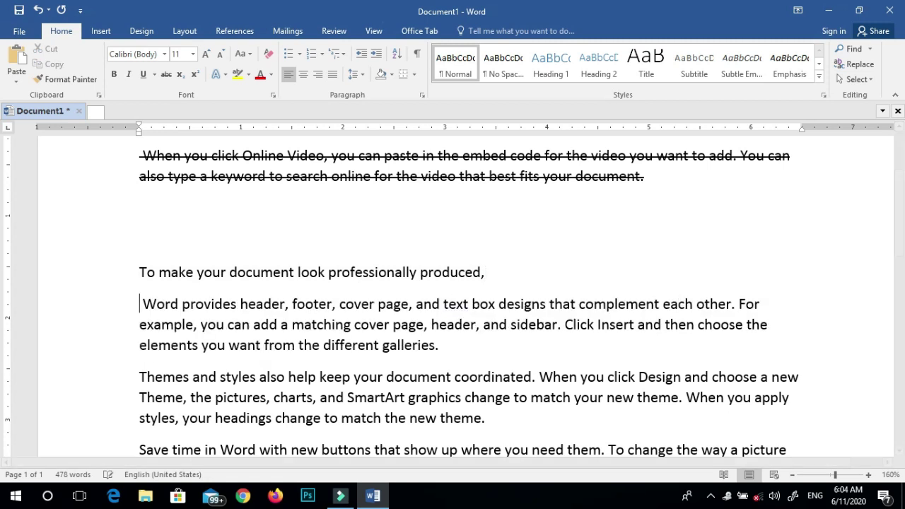
{"action": "left_click_drag", "start_coordinate": [488, 277], "coordinate": [113, 281]}
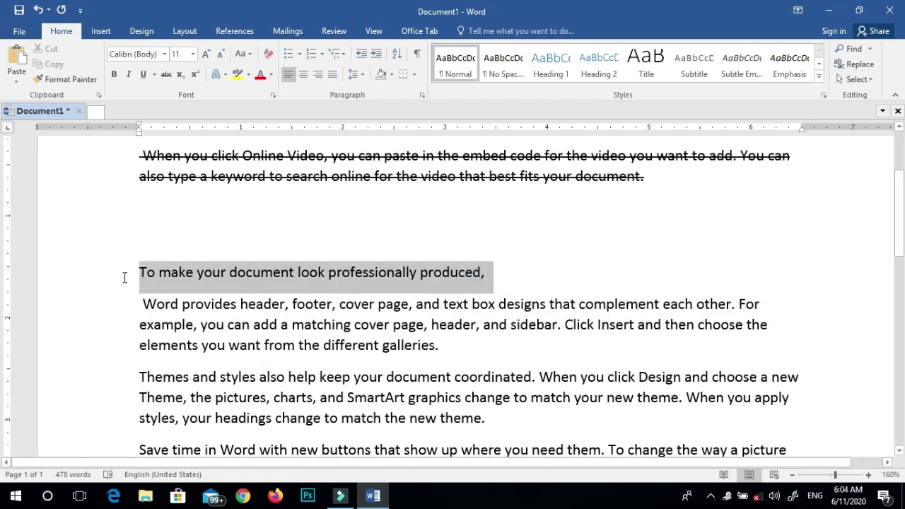
{"action": "left_click", "coordinate": [225, 76]}
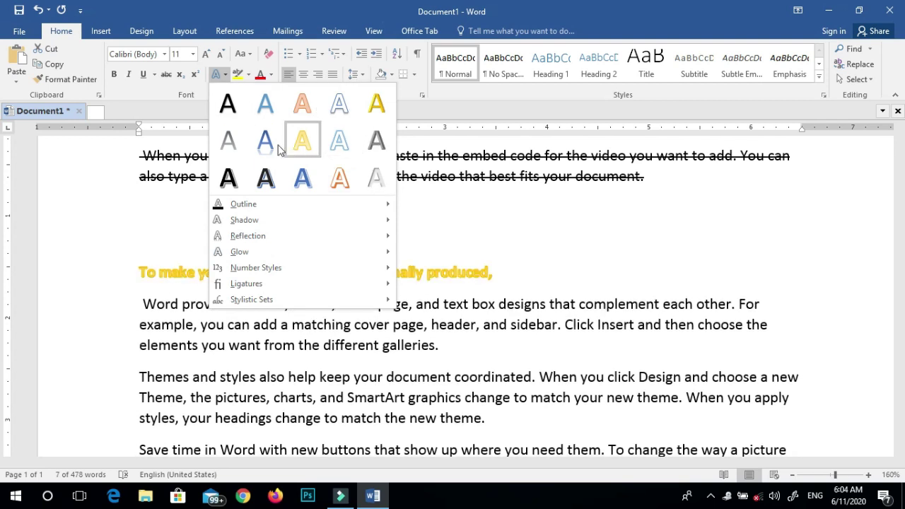
{"action": "left_click", "coordinate": [310, 182]}
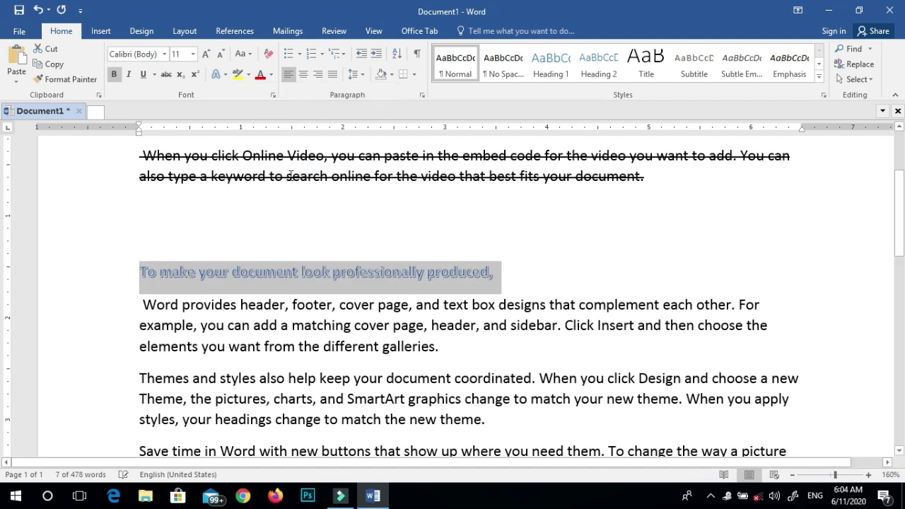
{"action": "left_click", "coordinate": [219, 74]}
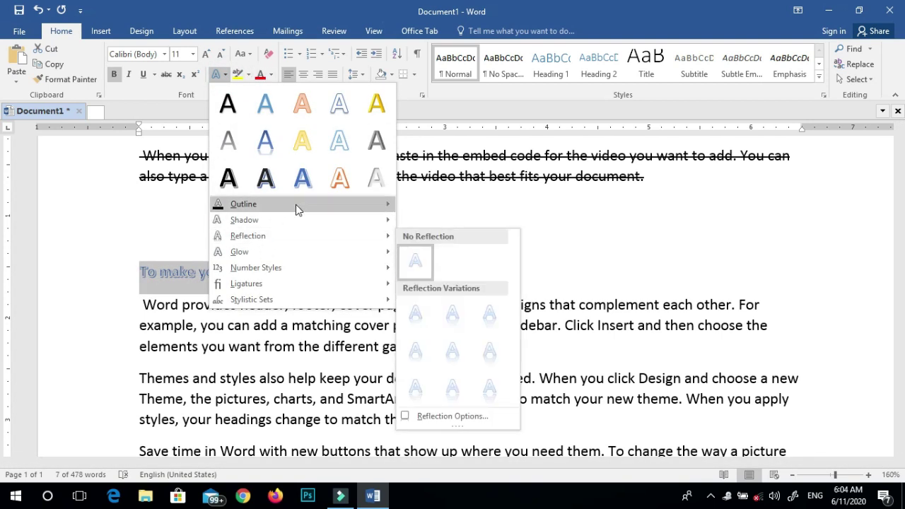
{"action": "mouse_move", "coordinate": [243, 204]}
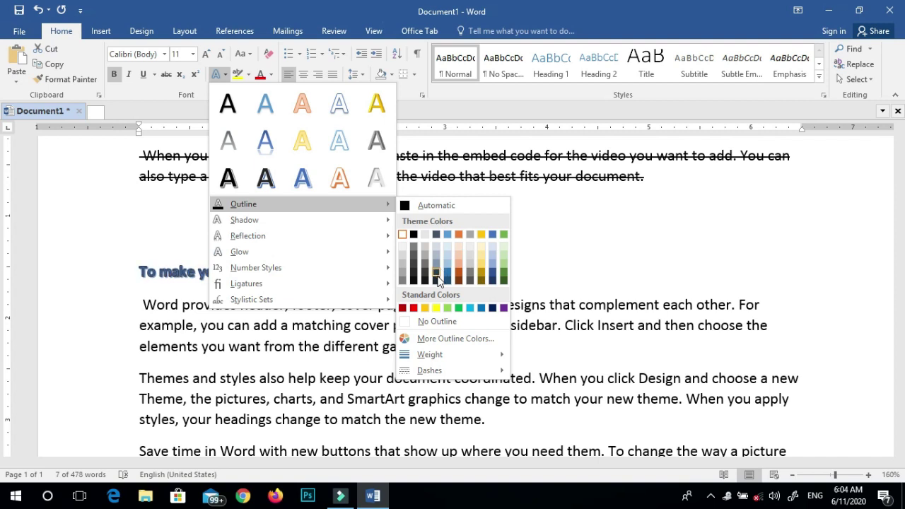
{"action": "left_click", "coordinate": [414, 308]}
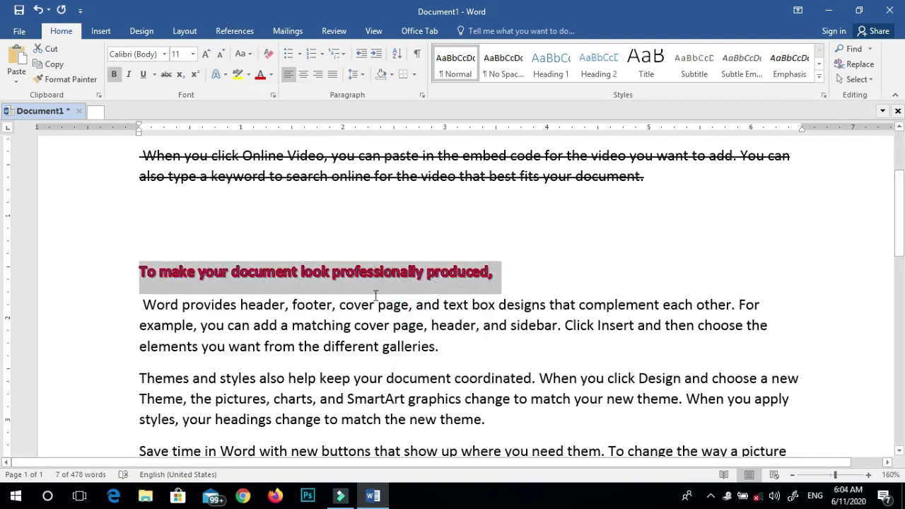
Grow the line's font to 20 pt, then browse text effects without changing anything.
{"action": "left_click", "coordinate": [209, 51]}
{"action": "left_click", "coordinate": [209, 52]}
{"action": "left_click", "coordinate": [209, 52]}
{"action": "left_click", "coordinate": [209, 52]}
{"action": "left_click", "coordinate": [208, 52]}
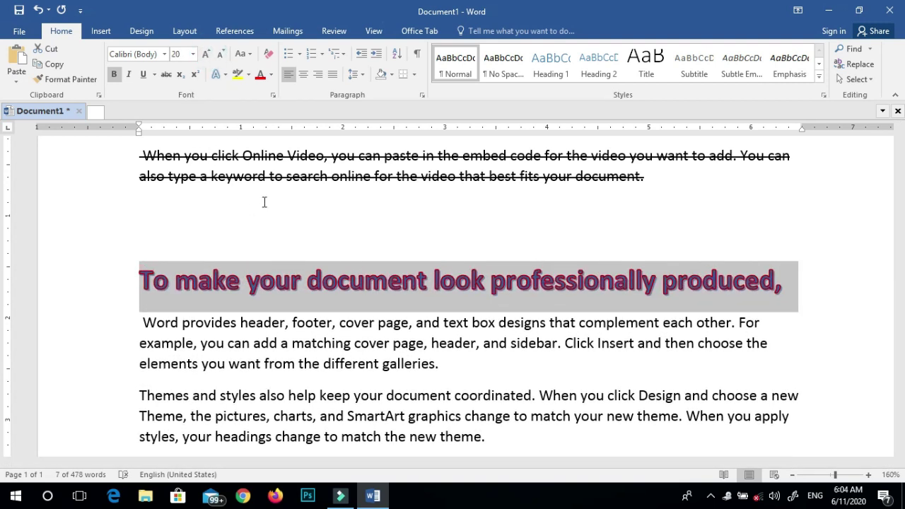
{"action": "left_click", "coordinate": [224, 74]}
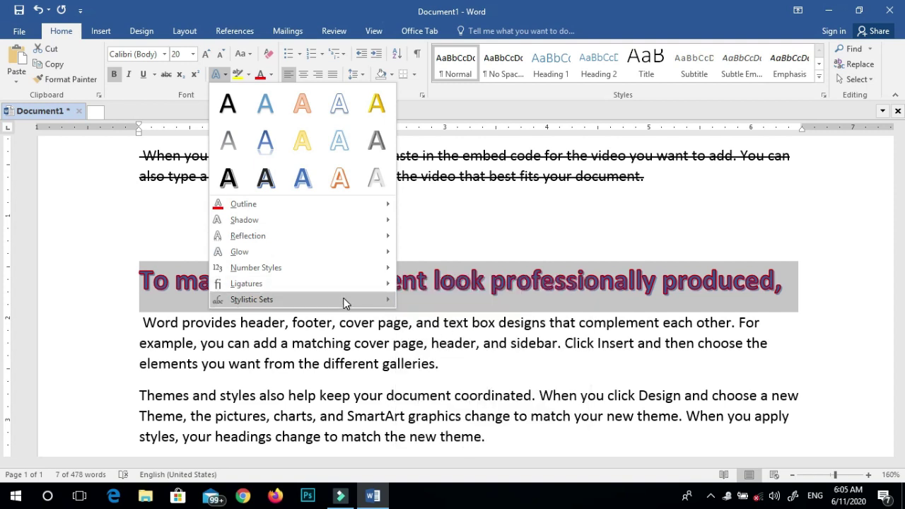
{"action": "mouse_move", "coordinate": [252, 299]}
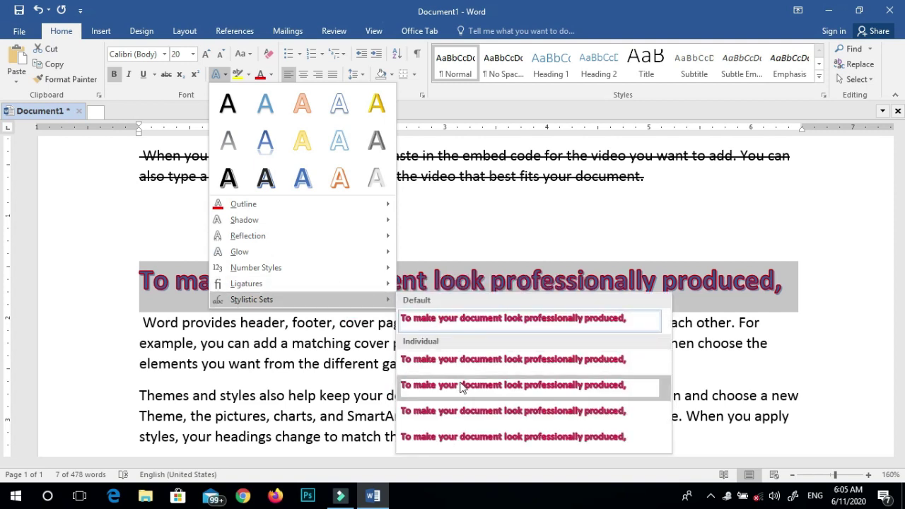
{"action": "left_click", "coordinate": [458, 237]}
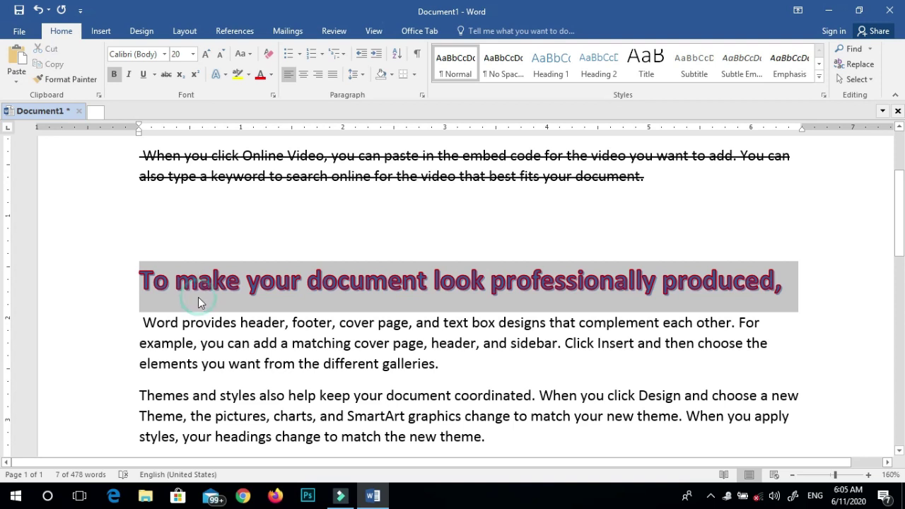
Undo the heading's formatting and rejoin it to its paragraph.
{"action": "key", "text": "ctrl+shift+less"}
{"action": "key", "text": "ctrl+shift+less"}
{"action": "key", "text": "ctrl+shift+less"}
{"action": "key", "text": "ctrl+shift+less"}
{"action": "key", "text": "ctrl+space"}
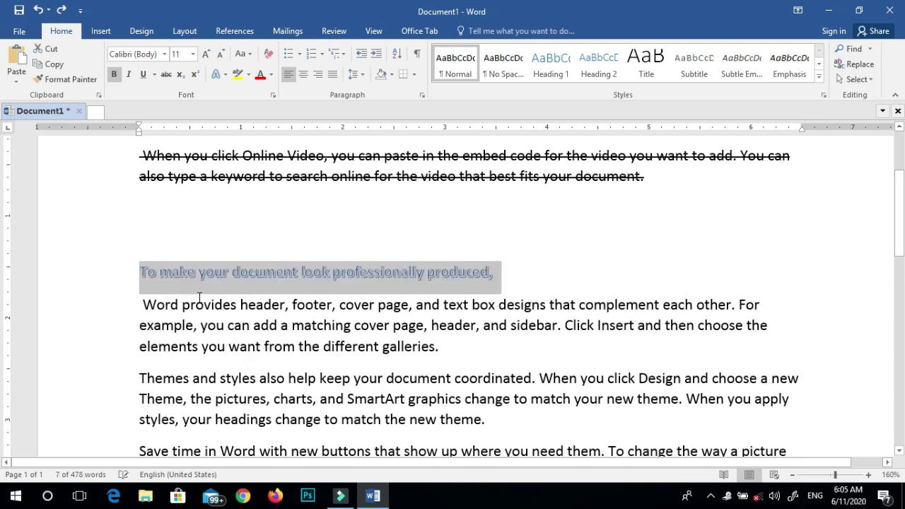
{"action": "key", "text": "End"}
{"action": "key", "text": "Delete"}
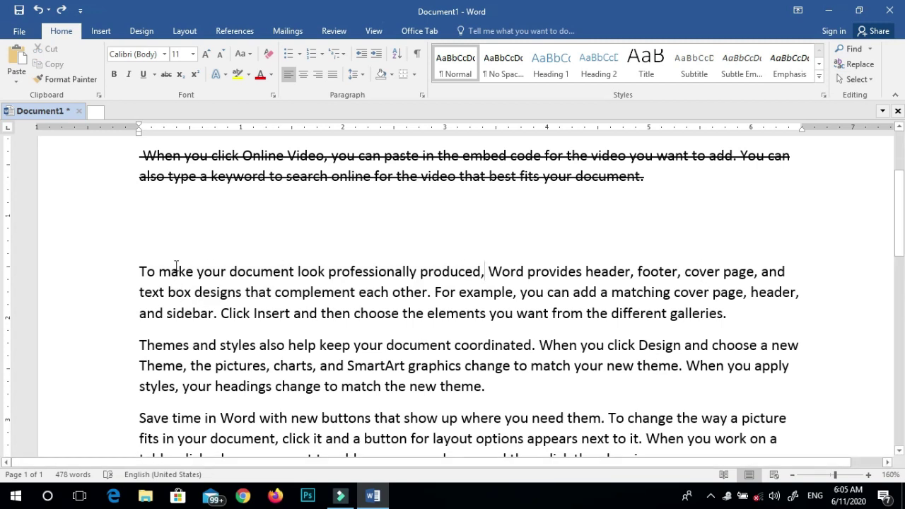
Highlight the paragraph's first sentence in bright green.
{"action": "left_click_drag", "start_coordinate": [138, 272], "coordinate": [432, 292]}
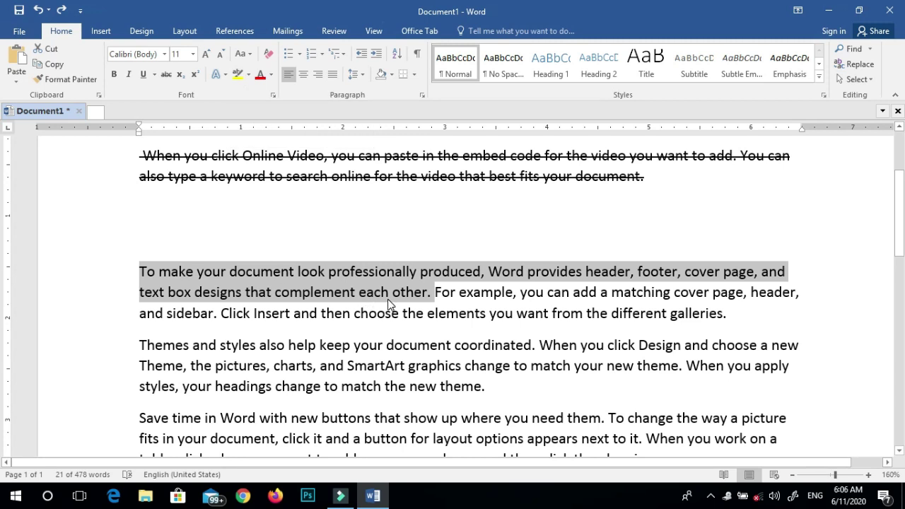
{"action": "left_click", "coordinate": [248, 75]}
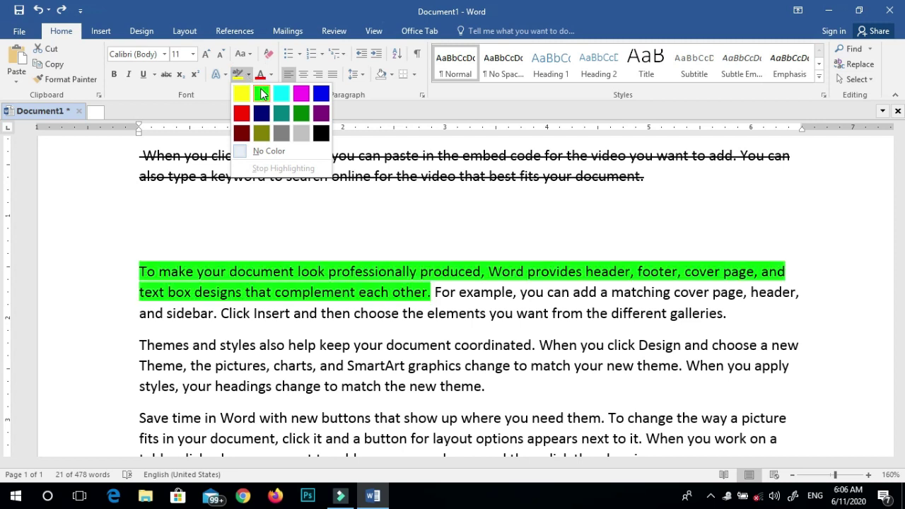
{"action": "left_click", "coordinate": [262, 93]}
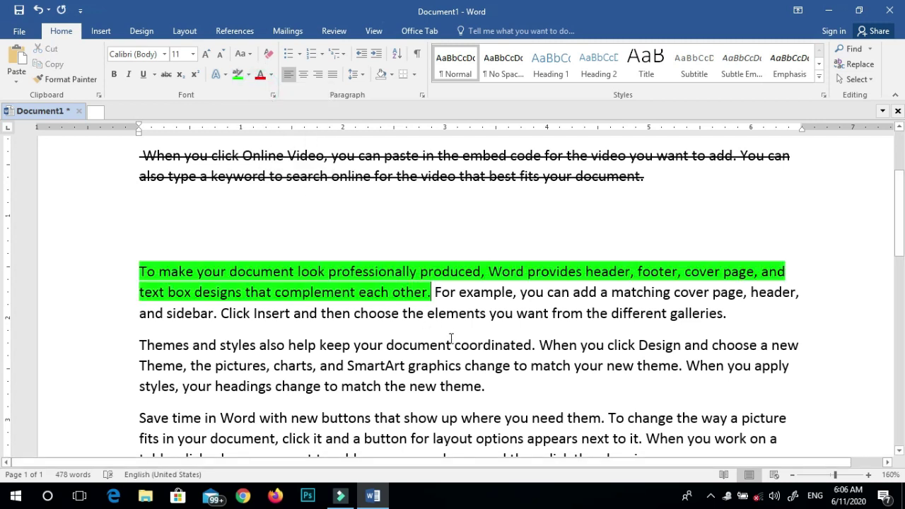
Highlight the whole 'Themes and styles' paragraph in magenta.
{"action": "left_click_drag", "start_coordinate": [139, 346], "coordinate": [438, 386]}
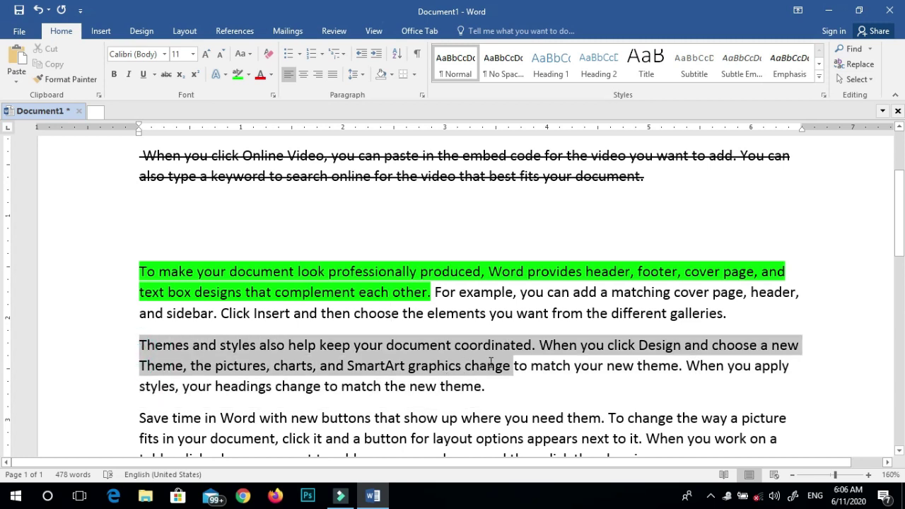
{"action": "left_click_drag", "start_coordinate": [444, 373], "coordinate": [494, 392]}
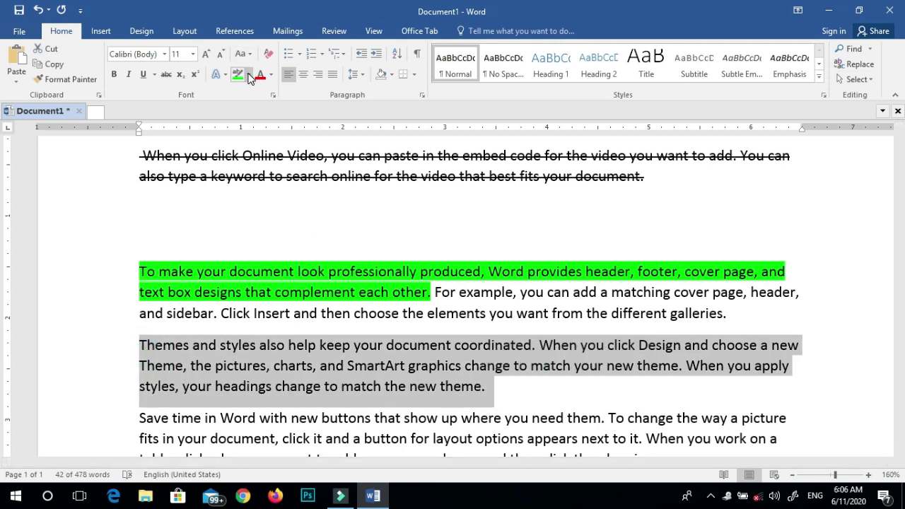
{"action": "left_click", "coordinate": [248, 75]}
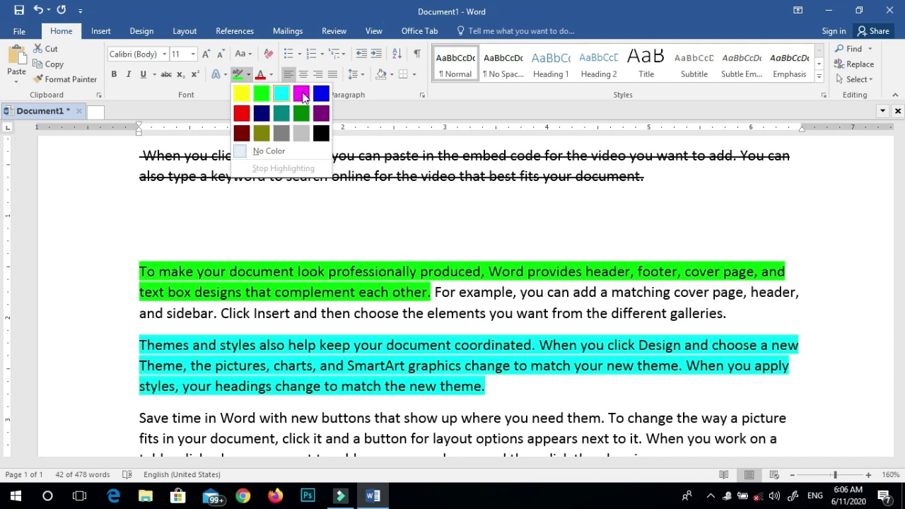
{"action": "left_click", "coordinate": [301, 92]}
{"action": "left_click", "coordinate": [507, 386]}
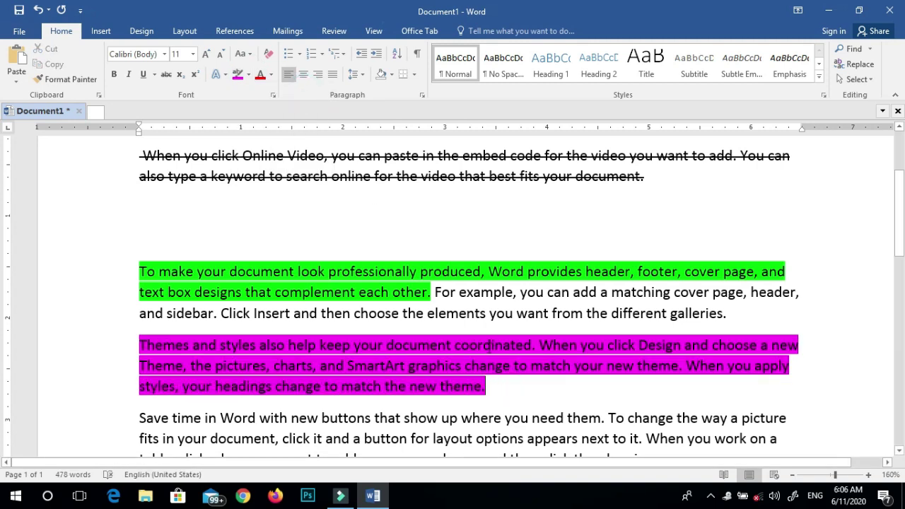
{"action": "scroll", "coordinate": [507, 386], "scroll_direction": "down", "scroll_amount": 3}
{"action": "scroll", "coordinate": [487, 348], "scroll_direction": "up", "scroll_amount": 2}
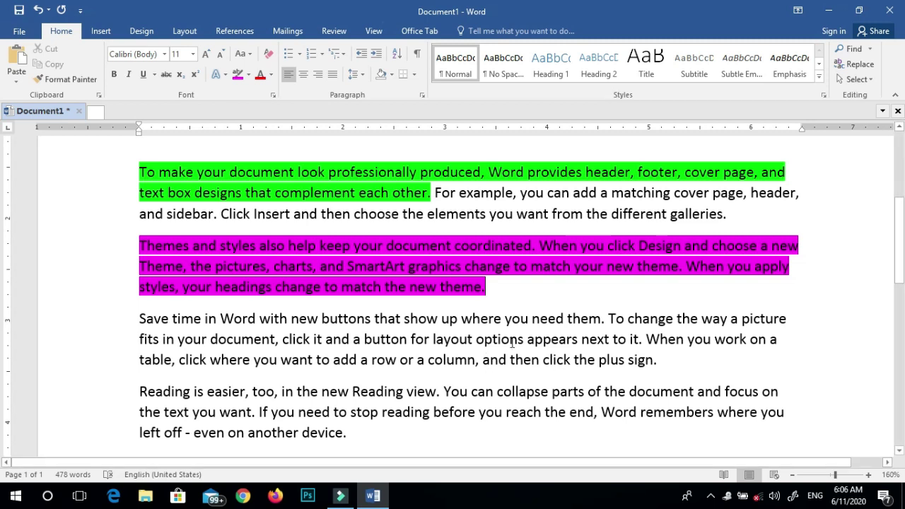
Colour the Save time paragraph's text dark red.
{"action": "mouse_move", "coordinate": [656, 360]}
{"action": "left_mouse_down"}
{"action": "mouse_move", "coordinate": [46, 322]}
{"action": "mouse_move", "coordinate": [78, 331]}
{"action": "left_mouse_up"}
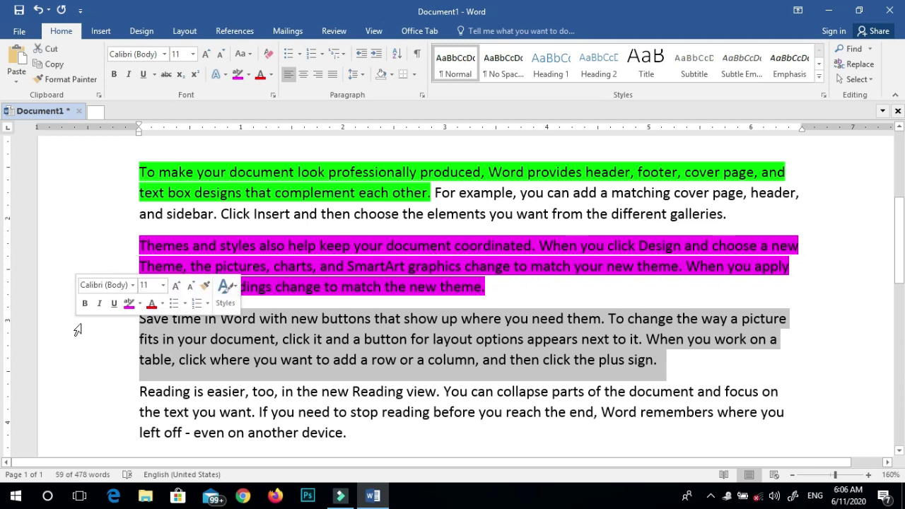
{"action": "left_click", "coordinate": [271, 75]}
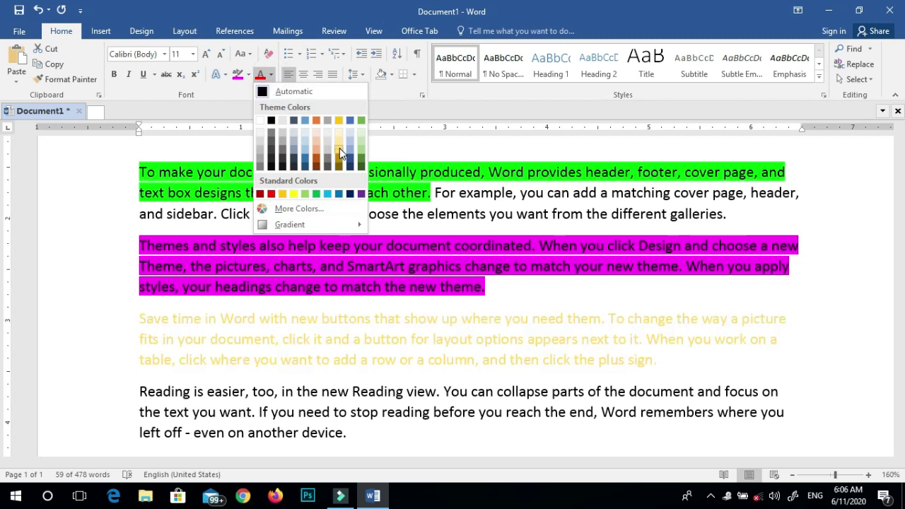
{"action": "left_click", "coordinate": [271, 194]}
{"action": "left_click", "coordinate": [213, 391]}
Colour the Reading paragraph's text light grey-blue.
{"action": "scroll", "coordinate": [141, 353], "scroll_direction": "down", "scroll_amount": 3}
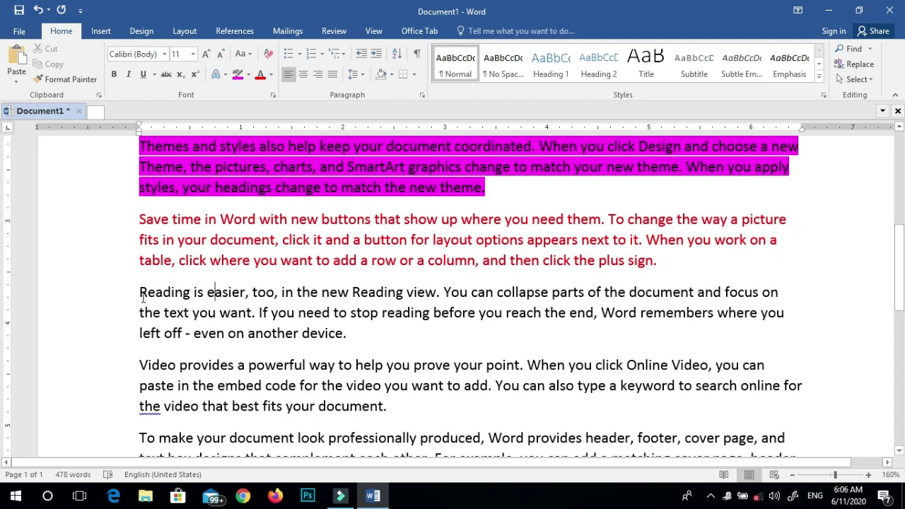
{"action": "left_click_drag", "start_coordinate": [140, 294], "coordinate": [350, 336]}
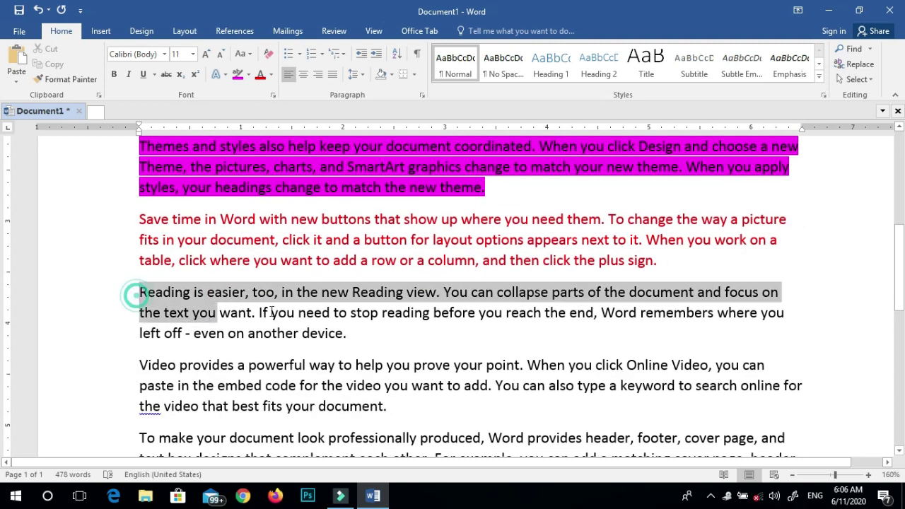
{"action": "left_click", "coordinate": [271, 74]}
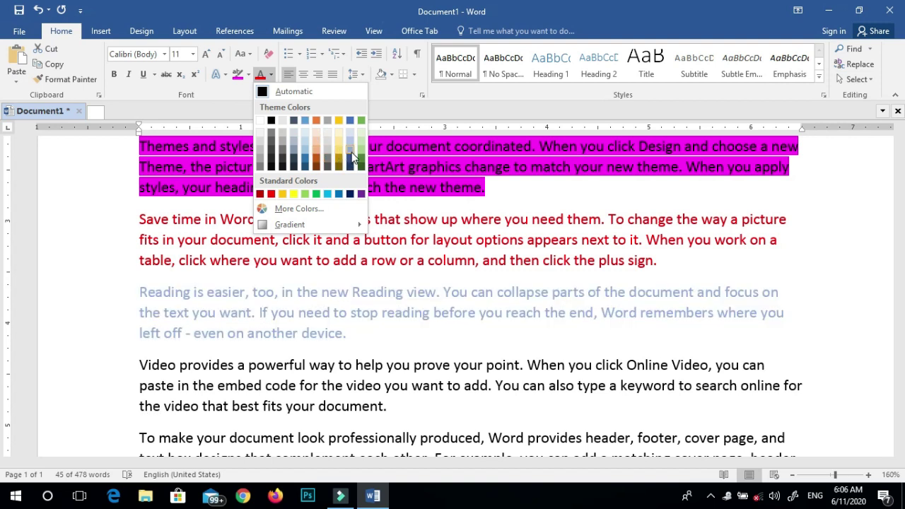
{"action": "left_click", "coordinate": [351, 156]}
{"action": "left_click", "coordinate": [406, 349]}
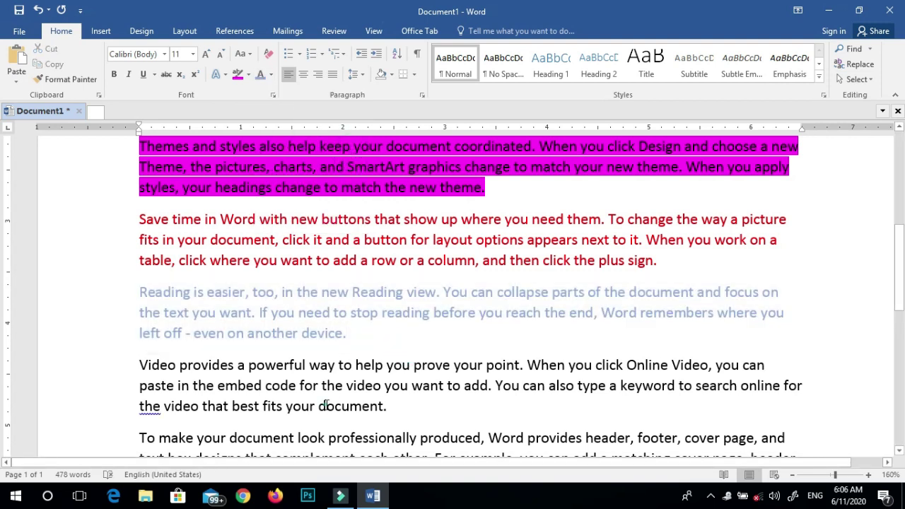
Colour the Video paragraph's text green.
{"action": "mouse_move", "coordinate": [387, 406]}
{"action": "left_mouse_down"}
{"action": "mouse_move", "coordinate": [111, 380]}
{"action": "mouse_move", "coordinate": [110, 359]}
{"action": "left_mouse_up"}
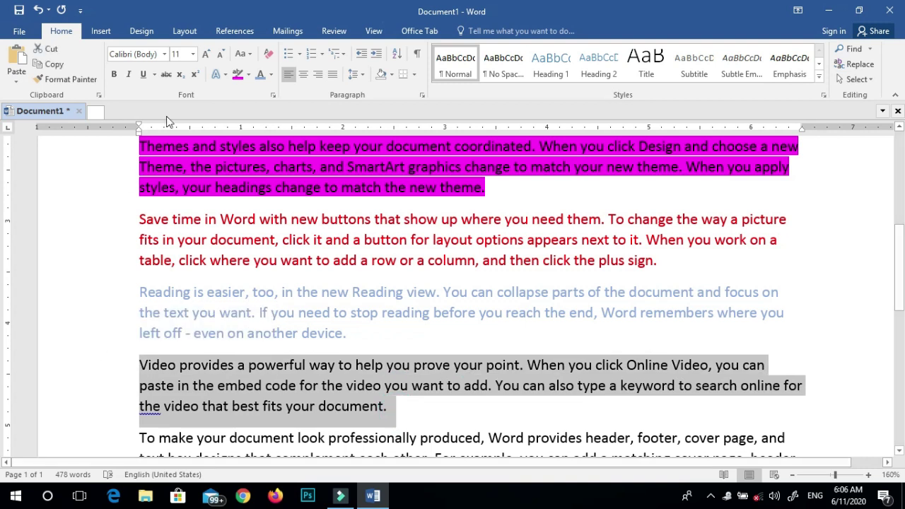
{"action": "left_click", "coordinate": [272, 75]}
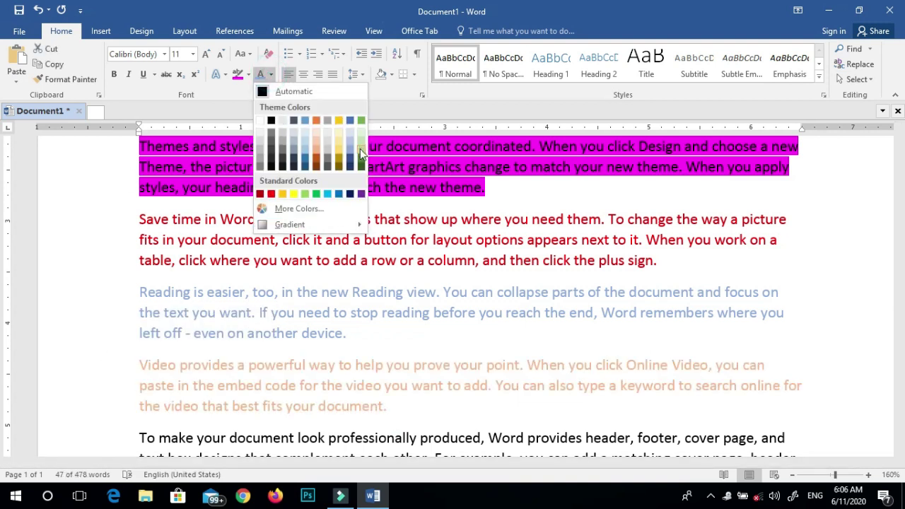
{"action": "left_click", "coordinate": [361, 124]}
{"action": "left_click", "coordinate": [393, 328]}
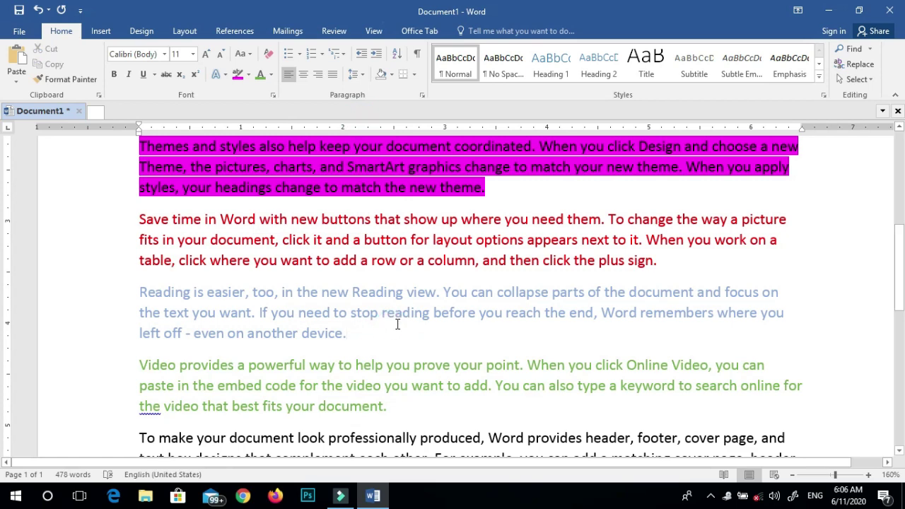
{"action": "scroll", "coordinate": [399, 321], "scroll_direction": "down", "scroll_amount": 2}
{"action": "scroll", "coordinate": [400, 321], "scroll_direction": "up", "scroll_amount": 3}
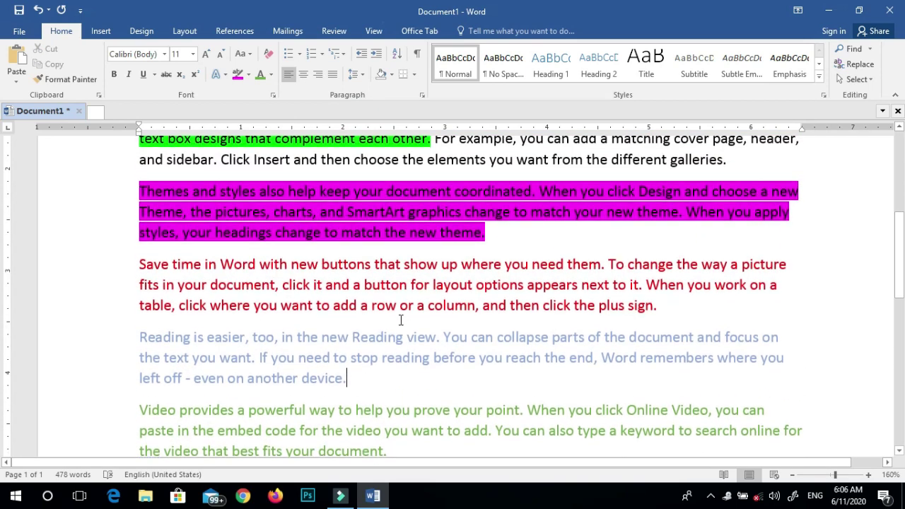
{"action": "scroll", "coordinate": [401, 320], "scroll_direction": "up", "scroll_amount": 1}
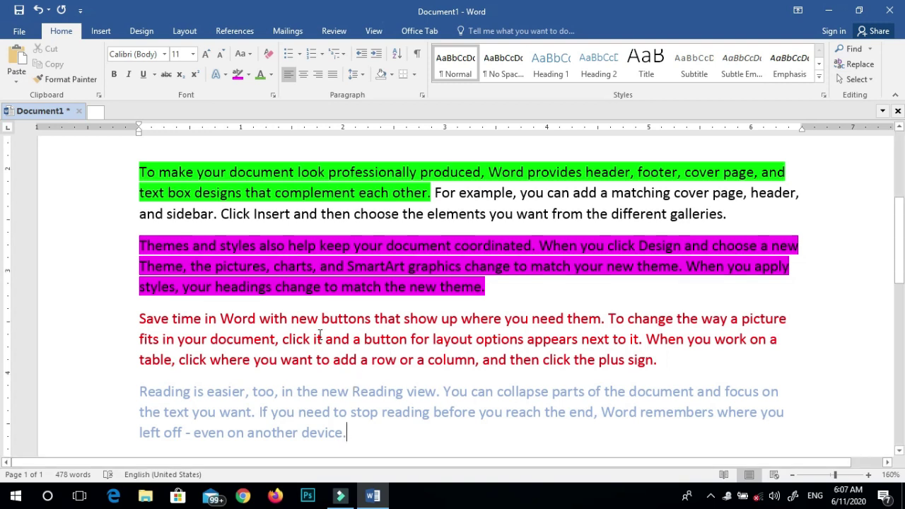
{"action": "scroll", "coordinate": [319, 333], "scroll_direction": "down", "scroll_amount": 3}
{"action": "scroll", "coordinate": [297, 332], "scroll_direction": "down", "scroll_amount": 2}
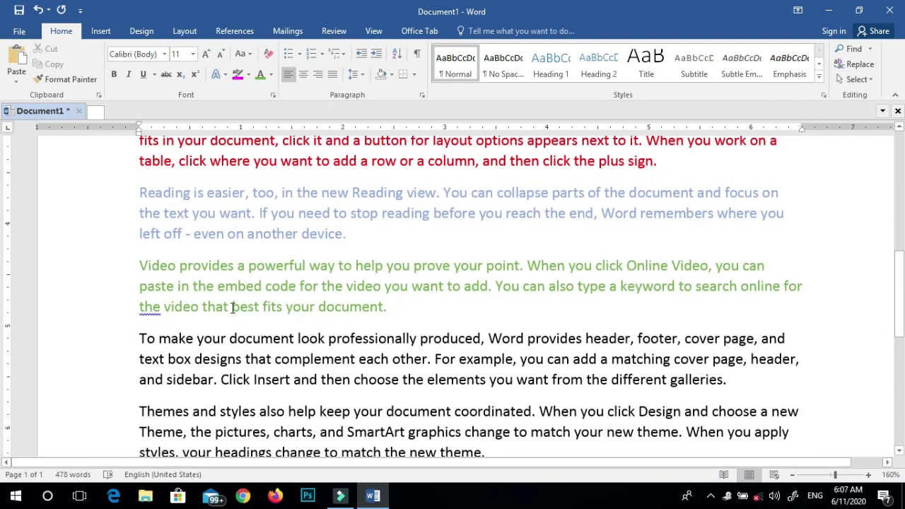
{"action": "scroll", "coordinate": [240, 293], "scroll_direction": "down", "scroll_amount": 1}
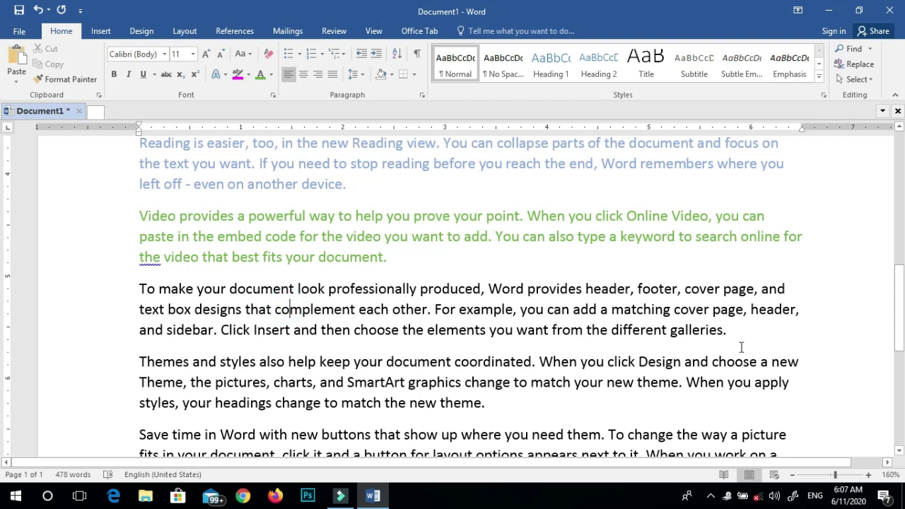
Set the lower 'To make your document' paragraph in Impact.
{"action": "left_click_drag", "start_coordinate": [735, 331], "coordinate": [134, 288]}
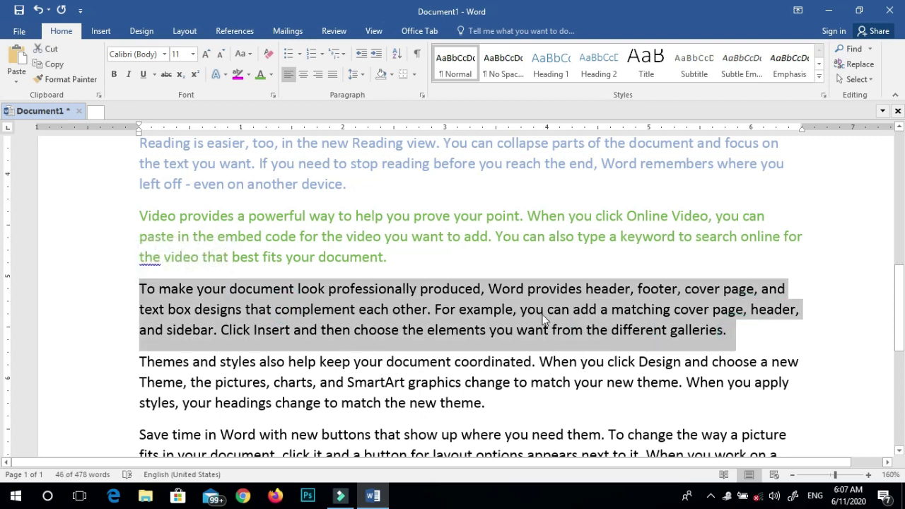
{"action": "left_click", "coordinate": [164, 54]}
{"action": "left_click", "coordinate": [165, 55]}
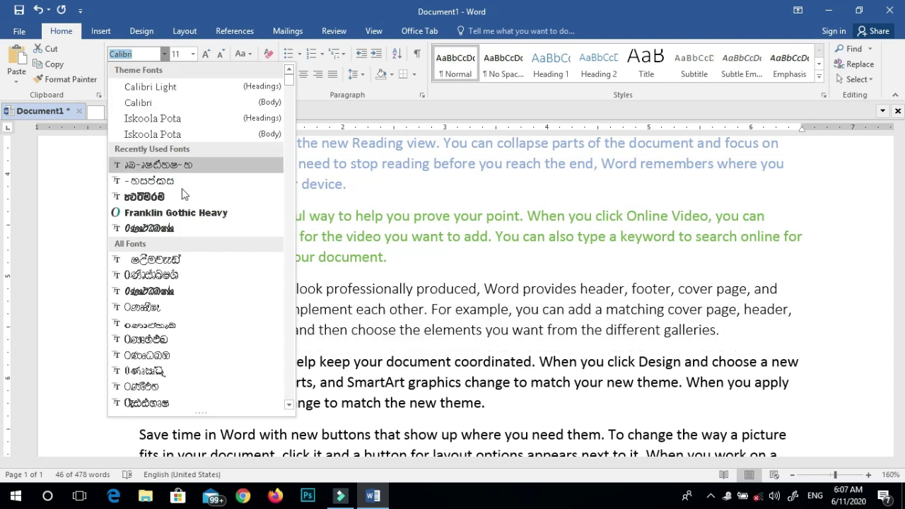
{"action": "left_click", "coordinate": [287, 141]}
{"action": "left_click_drag", "start_coordinate": [287, 142], "coordinate": [292, 355]}
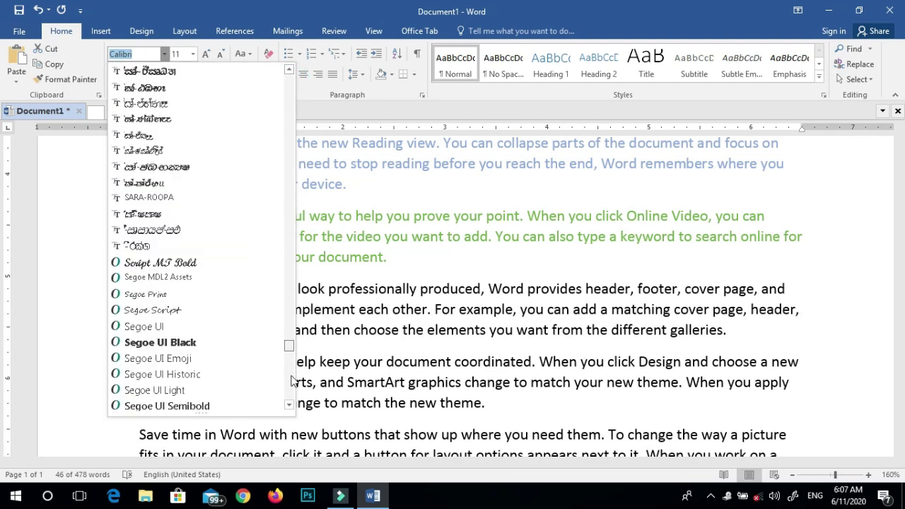
{"action": "mouse_move", "coordinate": [292, 356]}
{"action": "left_mouse_down"}
{"action": "mouse_move", "coordinate": [300, 331]}
{"action": "mouse_move", "coordinate": [290, 234]}
{"action": "left_mouse_up"}
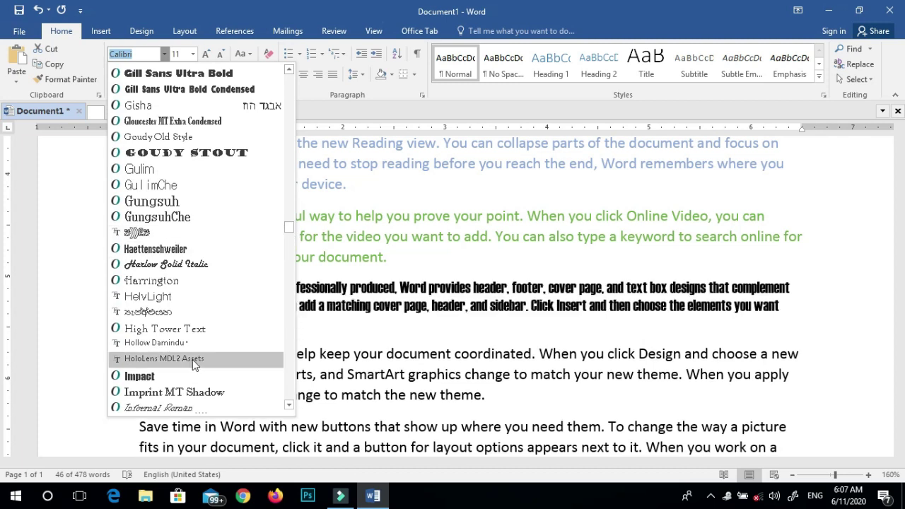
{"action": "left_click", "coordinate": [189, 372]}
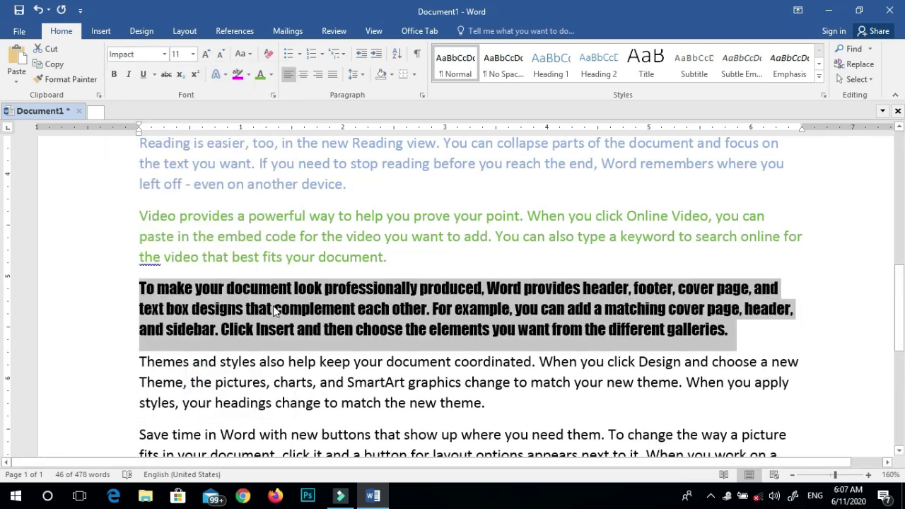
Change the paragraph's font to Aharoni.
{"action": "left_click", "coordinate": [164, 55]}
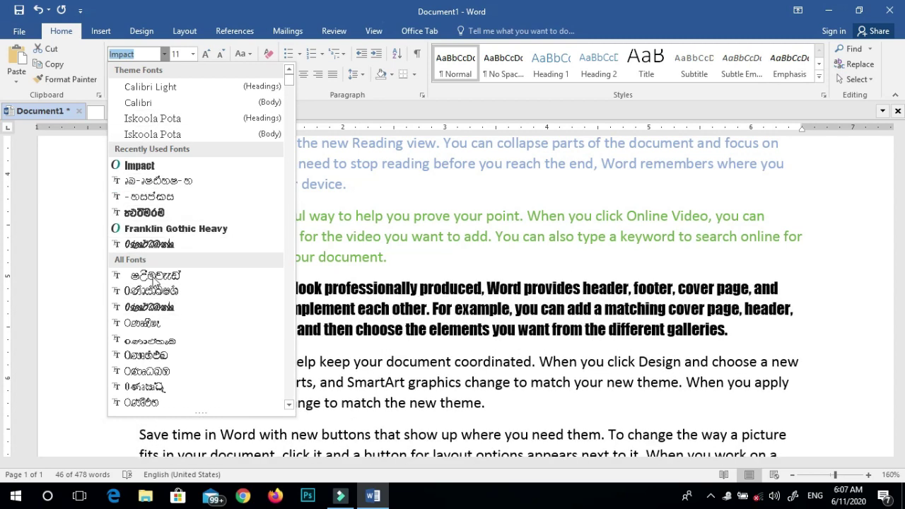
{"action": "scroll", "coordinate": [154, 282], "scroll_direction": "down", "scroll_amount": 4}
{"action": "scroll", "coordinate": [145, 262], "scroll_direction": "down", "scroll_amount": 6}
{"action": "scroll", "coordinate": [138, 244], "scroll_direction": "up", "scroll_amount": 2}
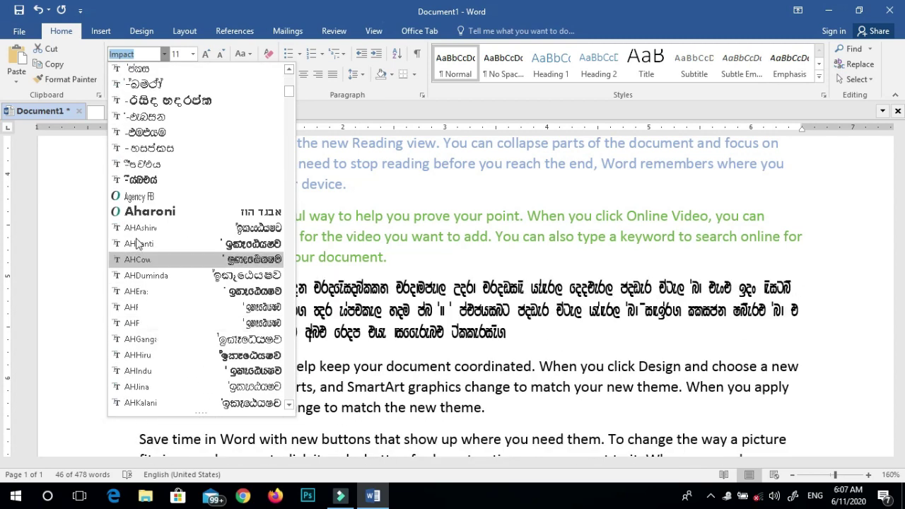
{"action": "left_click", "coordinate": [147, 212]}
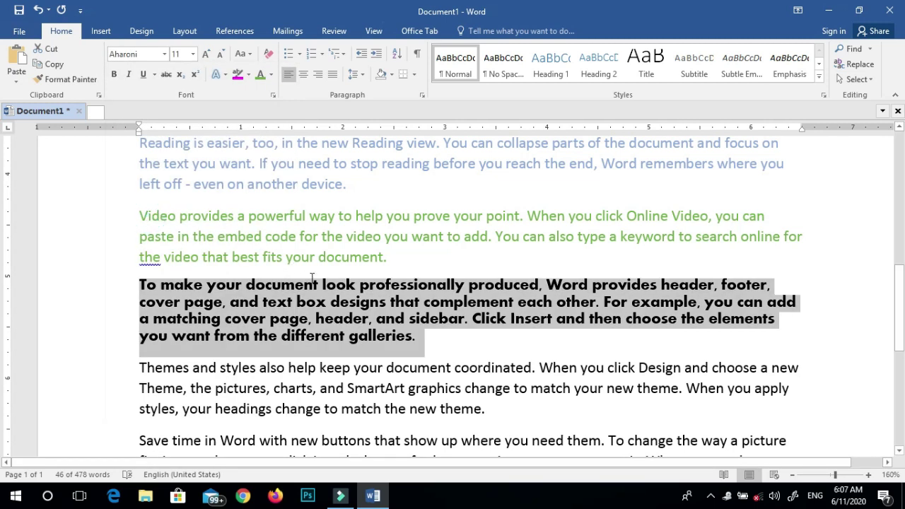
{"action": "left_click", "coordinate": [378, 301]}
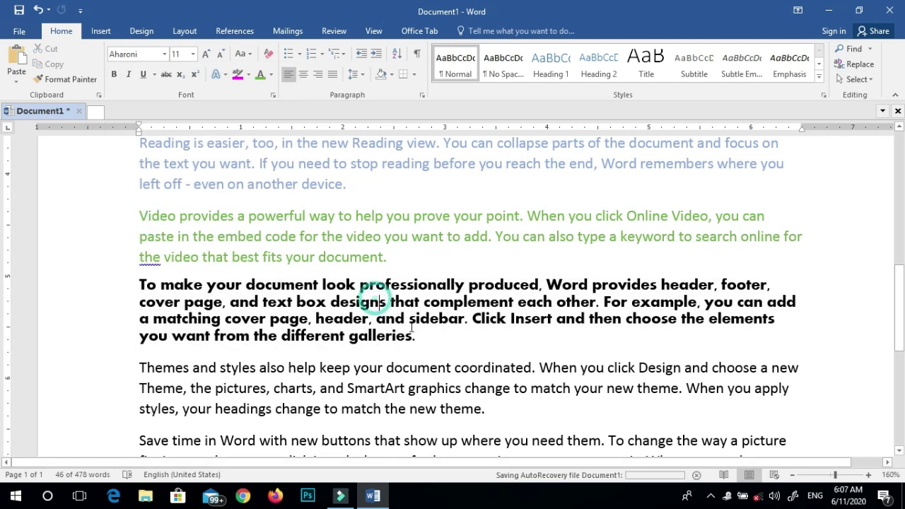
Change the paragraph's font to Bauhaus 93.
{"action": "left_click_drag", "start_coordinate": [421, 336], "coordinate": [117, 283]}
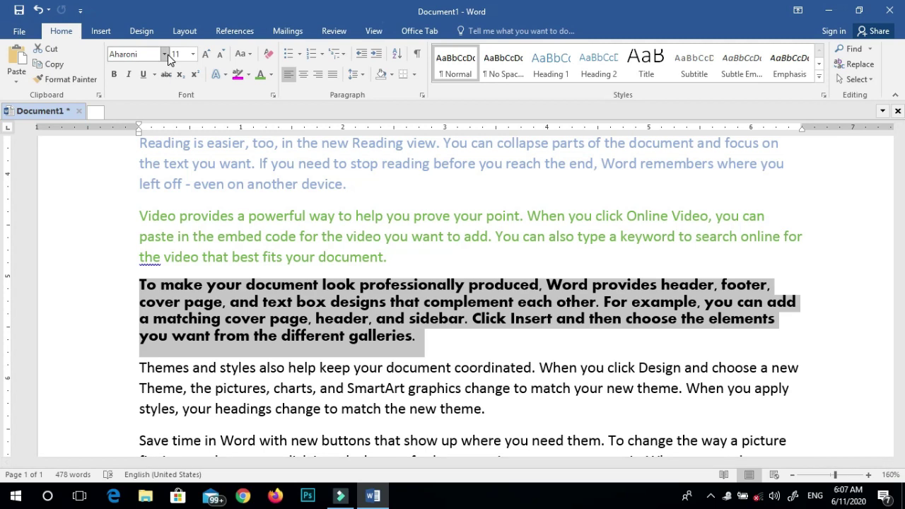
{"action": "left_click", "coordinate": [167, 55]}
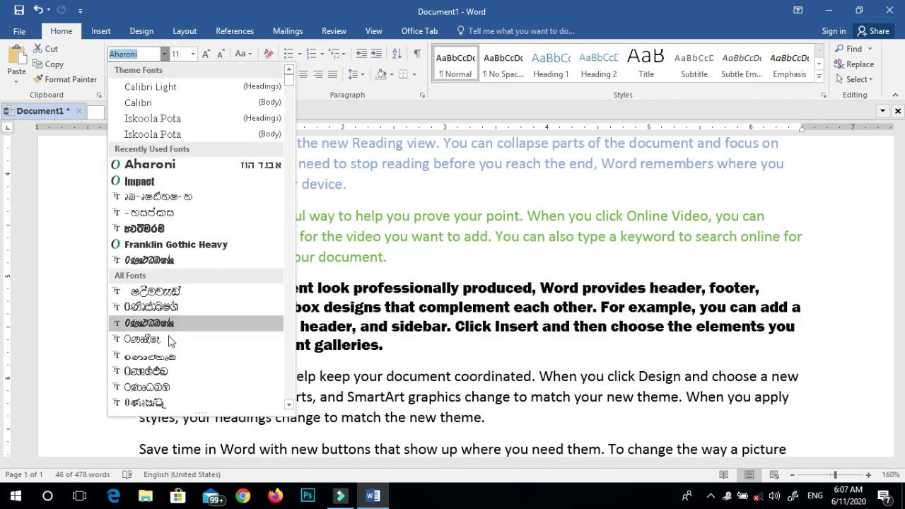
{"action": "scroll", "coordinate": [173, 343], "scroll_direction": "down", "scroll_amount": 5}
{"action": "scroll", "coordinate": [177, 346], "scroll_direction": "down", "scroll_amount": 5}
{"action": "scroll", "coordinate": [178, 345], "scroll_direction": "down", "scroll_amount": 5}
{"action": "scroll", "coordinate": [180, 346], "scroll_direction": "down", "scroll_amount": 5}
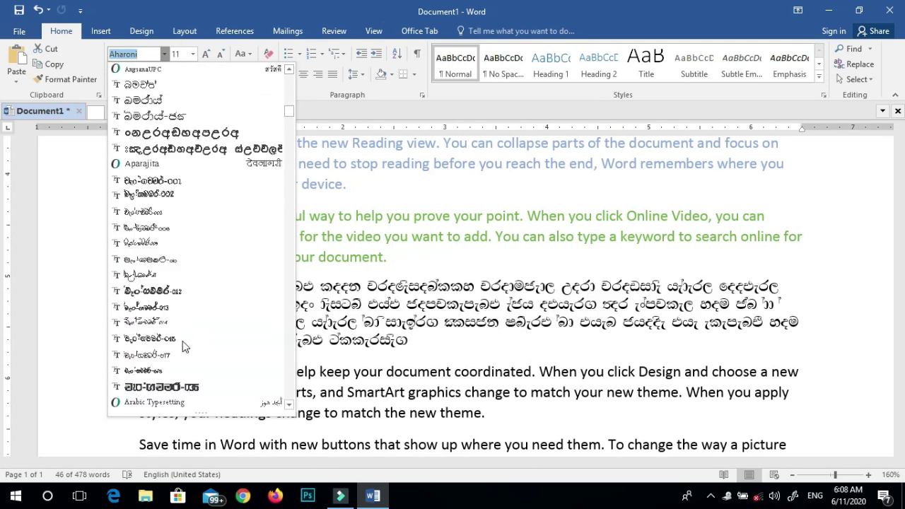
{"action": "scroll", "coordinate": [180, 339], "scroll_direction": "down", "scroll_amount": 7}
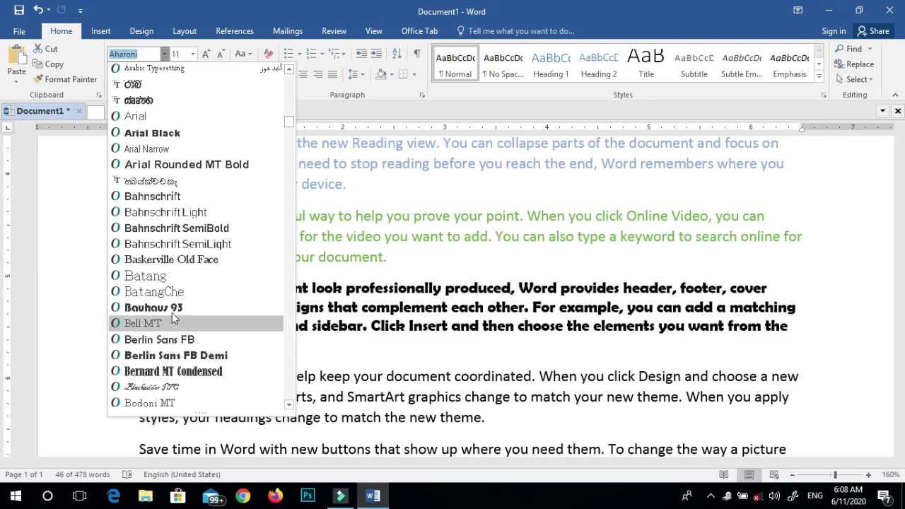
{"action": "left_click", "coordinate": [175, 308]}
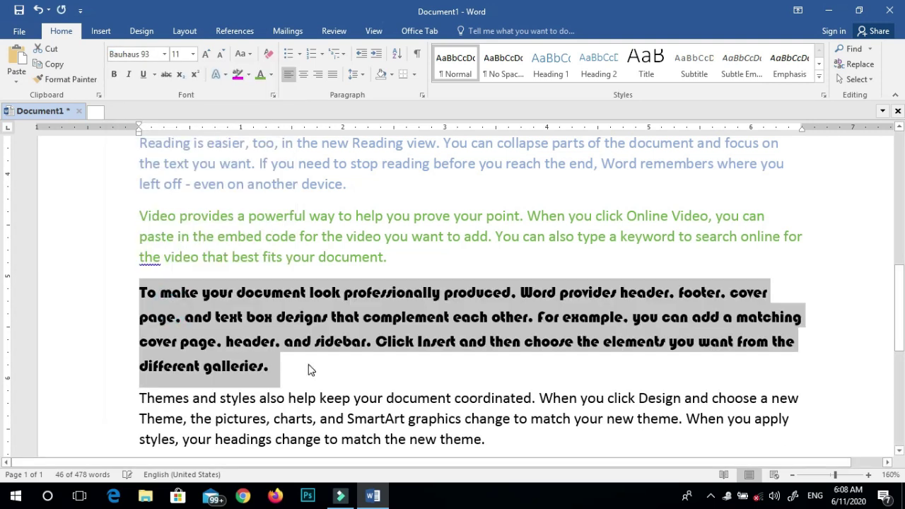
{"action": "left_click", "coordinate": [314, 364]}
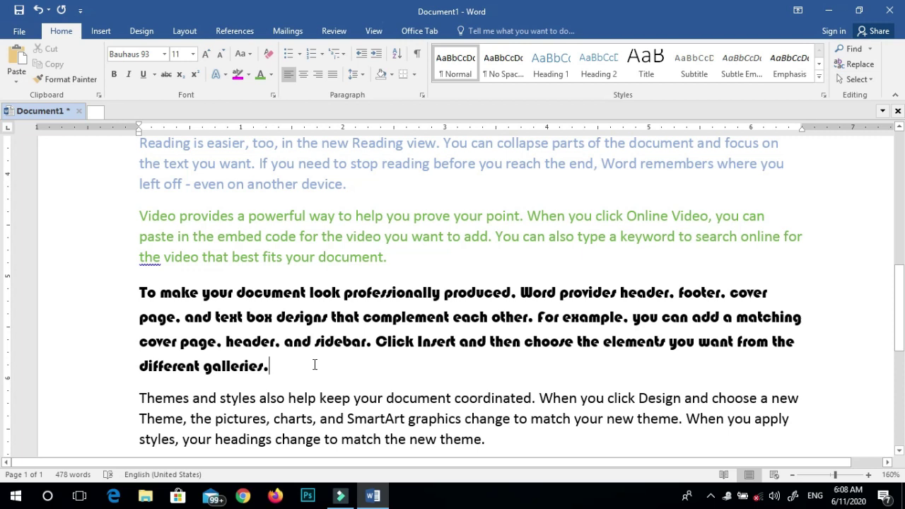
Size the 'Themes and styles' paragraph at 26 pt, then at 12 pt.
{"action": "scroll", "coordinate": [270, 357], "scroll_direction": "down", "scroll_amount": 1}
{"action": "scroll", "coordinate": [354, 318], "scroll_direction": "down", "scroll_amount": 3}
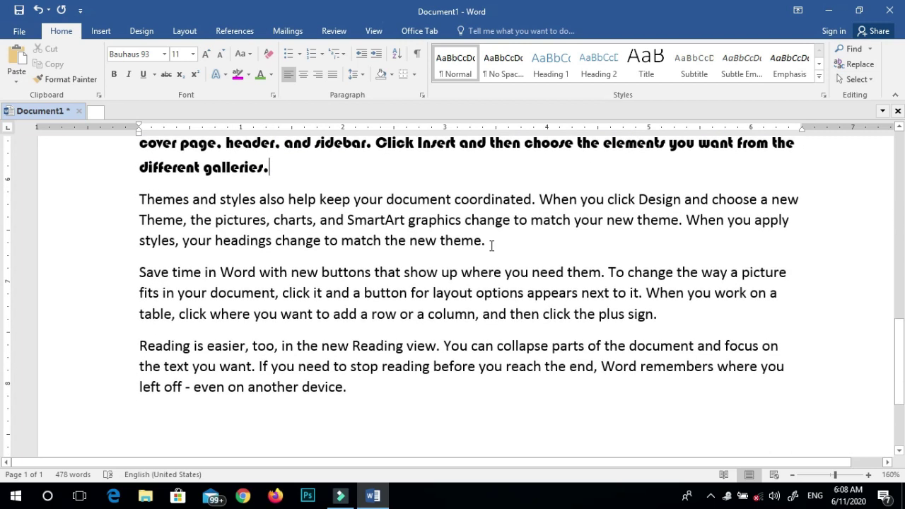
{"action": "left_click_drag", "start_coordinate": [491, 246], "coordinate": [137, 199]}
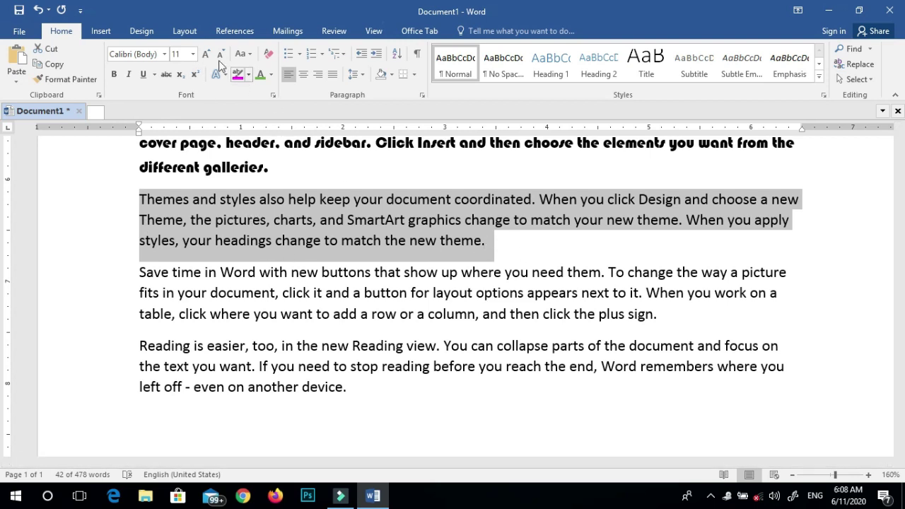
{"action": "left_click", "coordinate": [193, 53]}
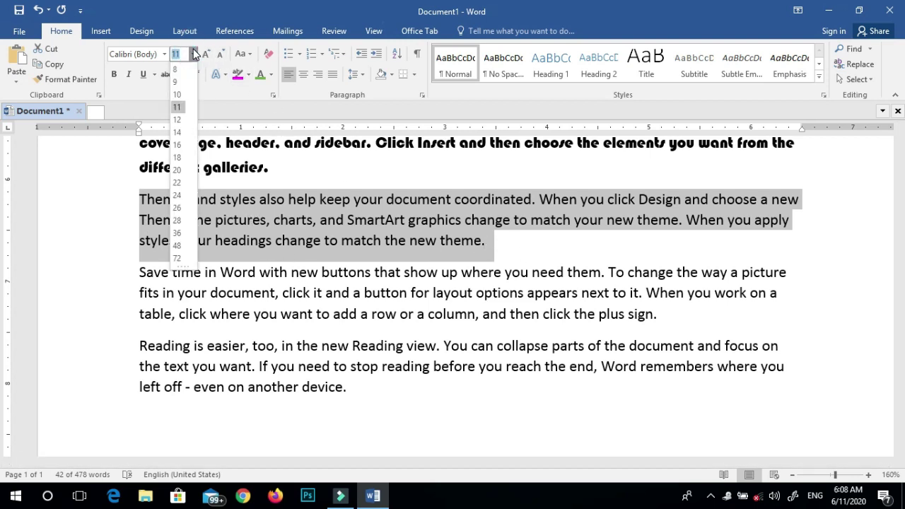
{"action": "left_click", "coordinate": [176, 210]}
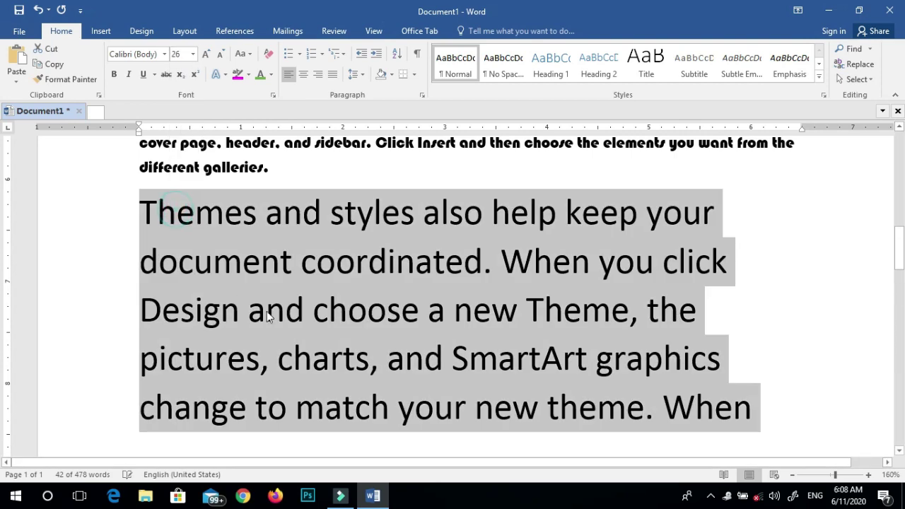
{"action": "left_click", "coordinate": [194, 55]}
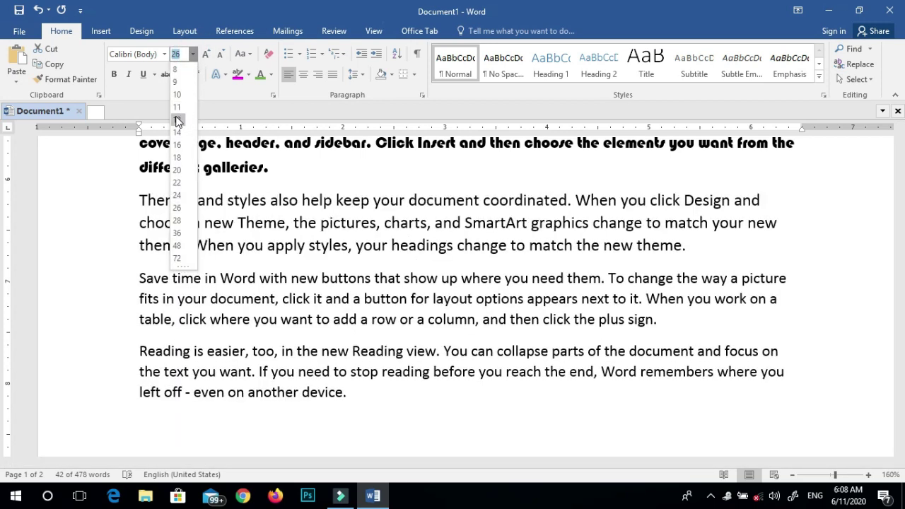
{"action": "left_click", "coordinate": [176, 113]}
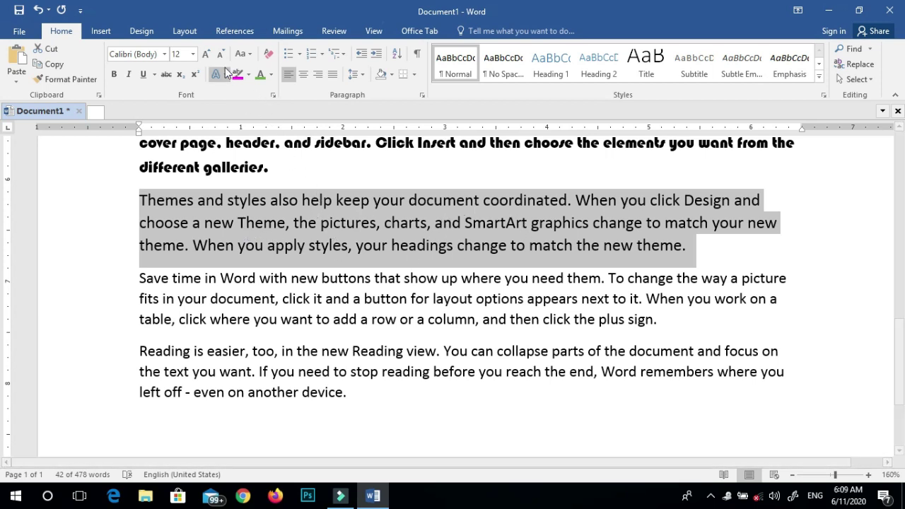
{"action": "left_click", "coordinate": [205, 54]}
{"action": "left_click", "coordinate": [206, 54]}
{"action": "left_click", "coordinate": [206, 55]}
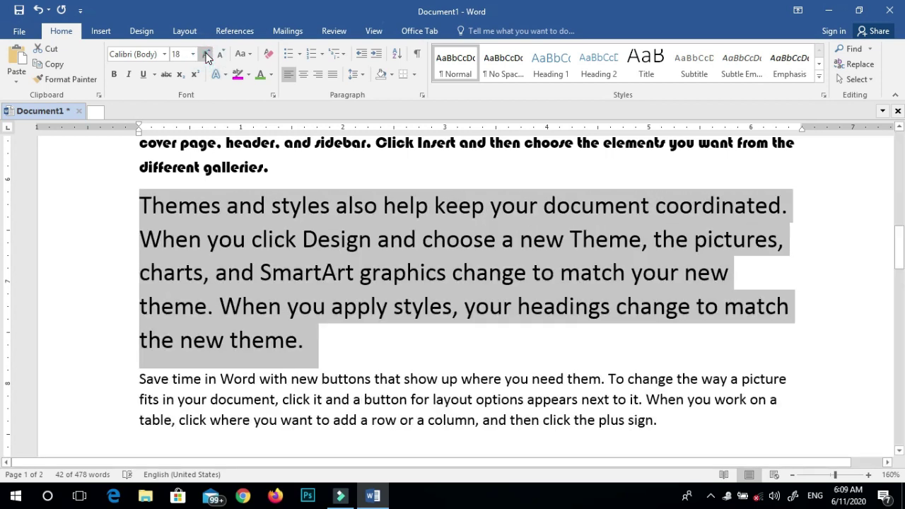
{"action": "left_click", "coordinate": [206, 54]}
{"action": "left_click", "coordinate": [205, 55]}
{"action": "left_click", "coordinate": [205, 54]}
{"action": "left_click", "coordinate": [205, 54]}
{"action": "left_click", "coordinate": [206, 54]}
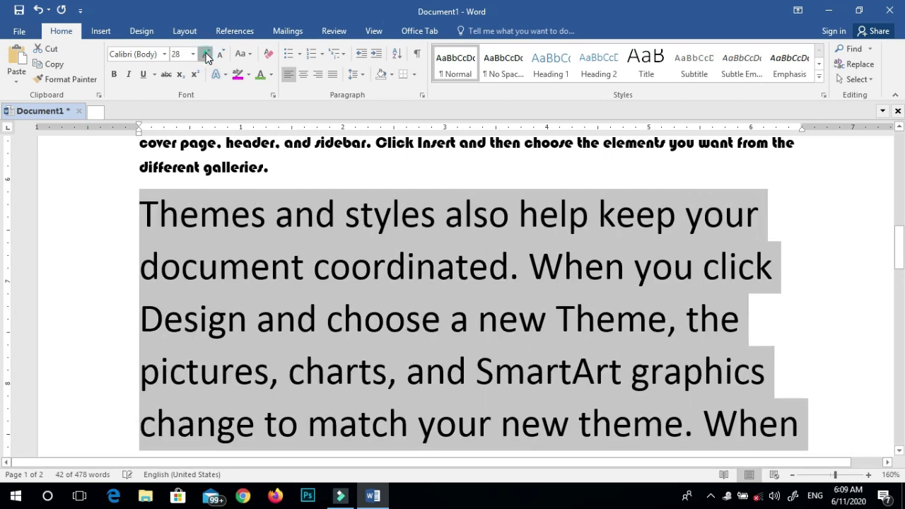
{"action": "left_click", "coordinate": [205, 54]}
{"action": "left_click", "coordinate": [205, 55]}
{"action": "left_click", "coordinate": [205, 55]}
{"action": "left_click", "coordinate": [206, 54]}
{"action": "left_click", "coordinate": [205, 54]}
{"action": "left_click", "coordinate": [206, 55]}
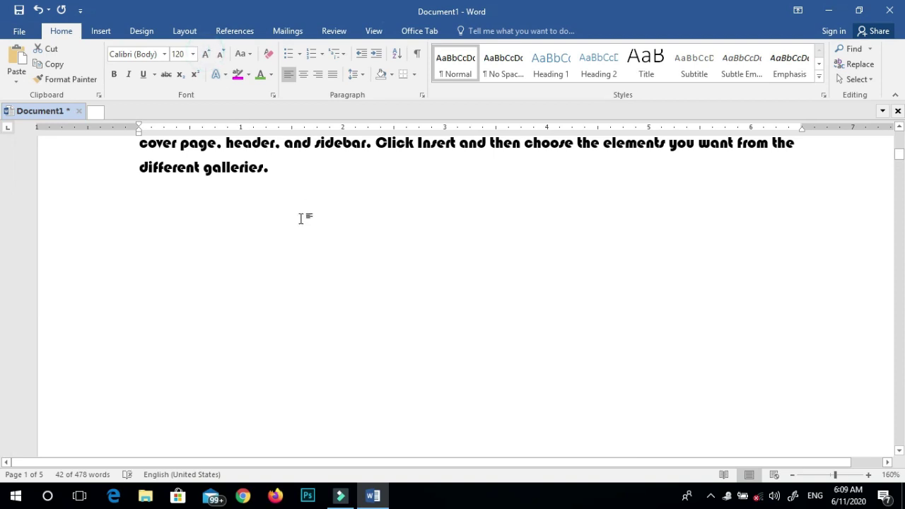
{"action": "scroll", "coordinate": [318, 236], "scroll_direction": "down", "scroll_amount": 3}
{"action": "scroll", "coordinate": [304, 225], "scroll_direction": "down", "scroll_amount": 5}
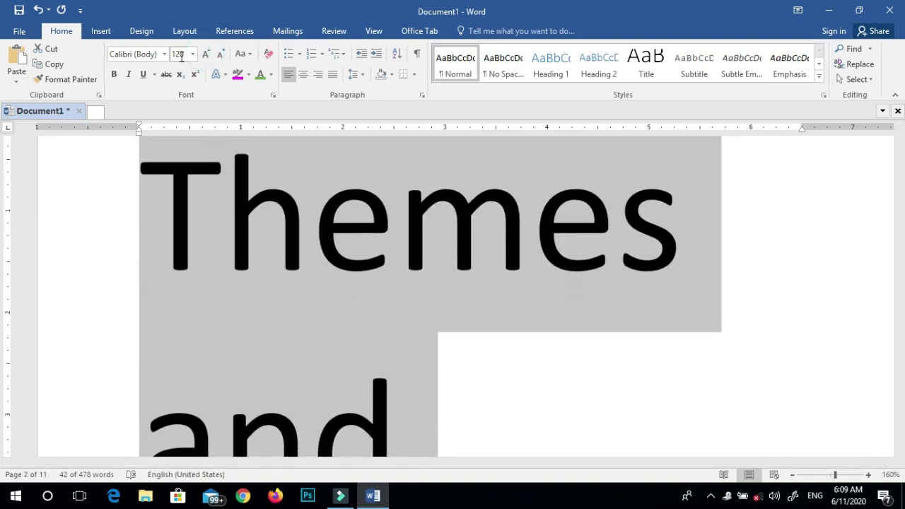
{"action": "left_click", "coordinate": [219, 61]}
{"action": "left_click", "coordinate": [219, 61]}
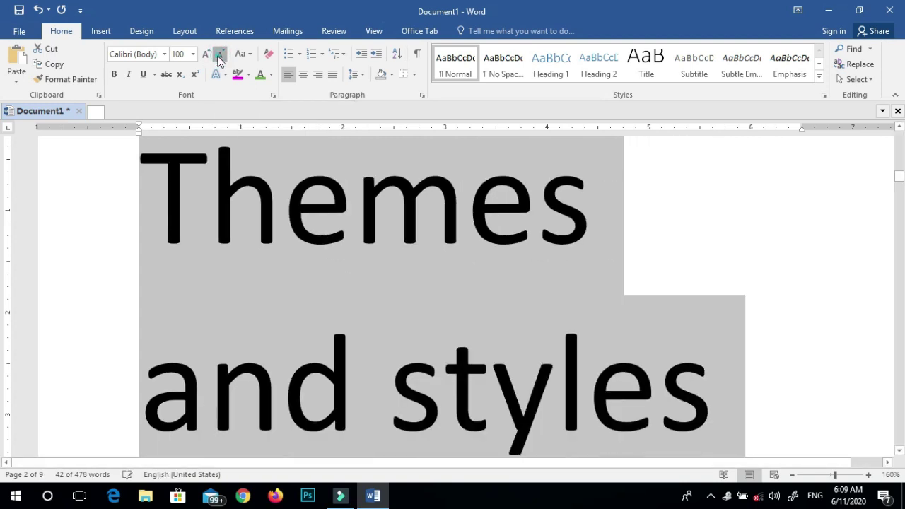
{"action": "left_click", "coordinate": [219, 61]}
{"action": "left_click", "coordinate": [219, 61]}
{"action": "left_click", "coordinate": [219, 61]}
{"action": "left_click", "coordinate": [219, 61]}
{"action": "scroll", "coordinate": [346, 254], "scroll_direction": "up", "scroll_amount": 2}
{"action": "scroll", "coordinate": [346, 258], "scroll_direction": "up", "scroll_amount": 2}
{"action": "scroll", "coordinate": [346, 259], "scroll_direction": "up", "scroll_amount": 3}
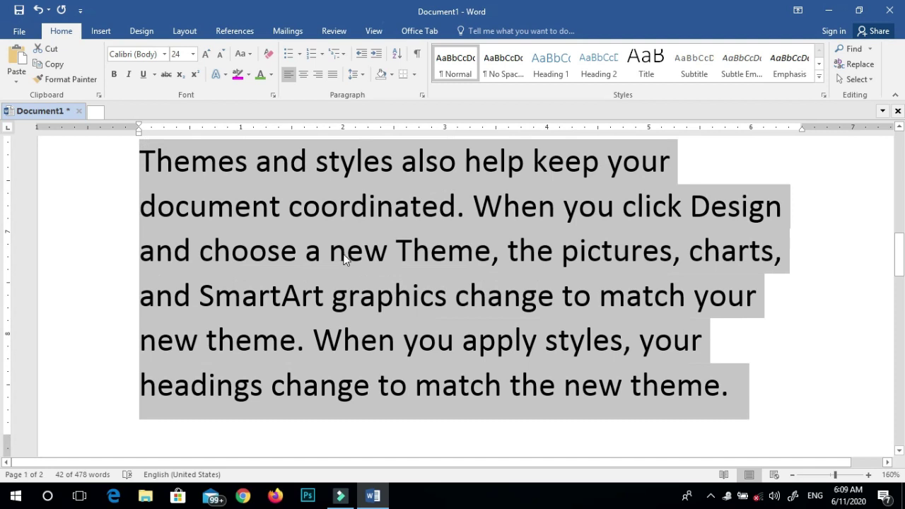
{"action": "left_click", "coordinate": [219, 60]}
{"action": "left_click", "coordinate": [219, 61]}
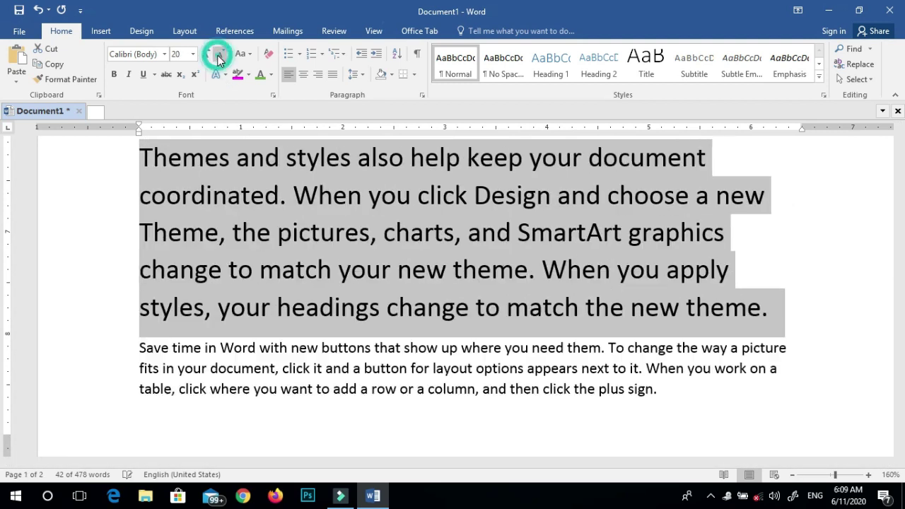
{"action": "left_click", "coordinate": [219, 61]}
{"action": "left_click", "coordinate": [220, 61]}
{"action": "left_click", "coordinate": [219, 60]}
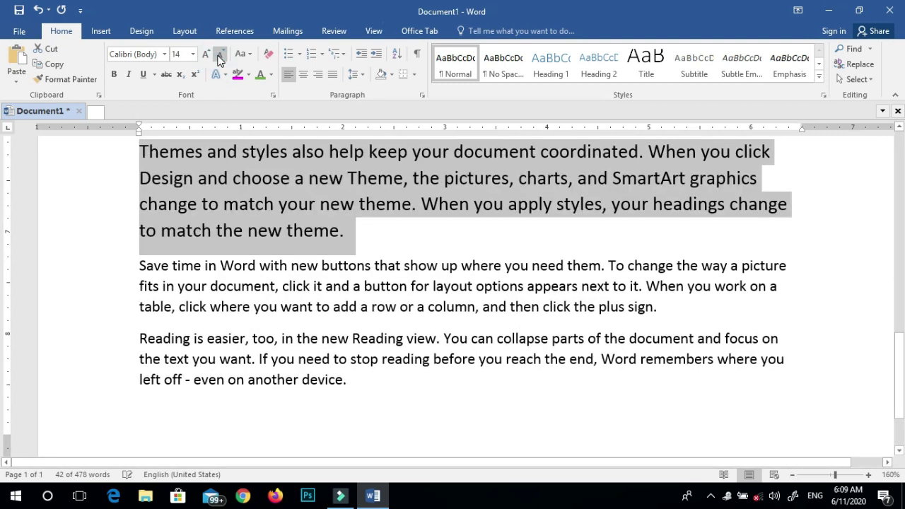
{"action": "left_click", "coordinate": [219, 61]}
{"action": "left_click", "coordinate": [207, 56]}
{"action": "left_click", "coordinate": [205, 55]}
{"action": "left_click", "coordinate": [205, 55]}
{"action": "left_click", "coordinate": [205, 55]}
{"action": "left_click", "coordinate": [205, 55]}
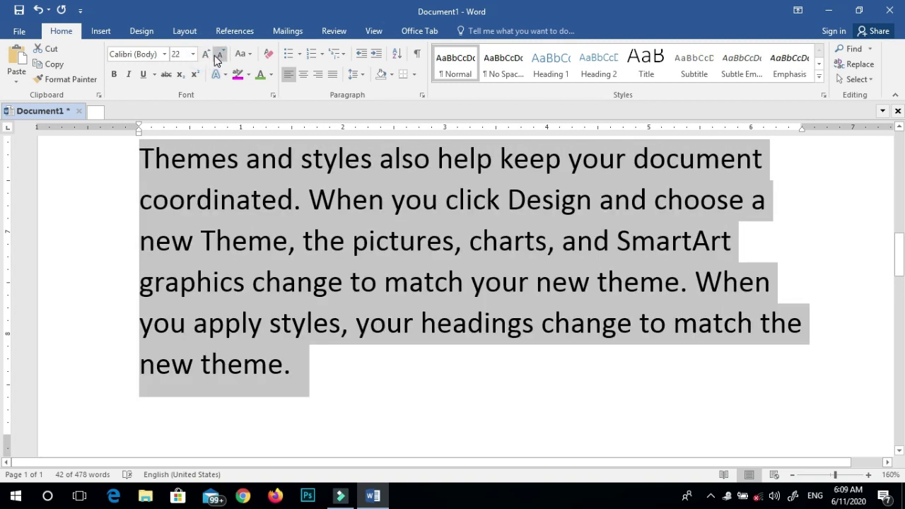
{"action": "left_click", "coordinate": [216, 56]}
{"action": "left_click", "coordinate": [215, 56]}
{"action": "left_click", "coordinate": [216, 55]}
{"action": "left_click", "coordinate": [215, 55]}
{"action": "left_click", "coordinate": [215, 56]}
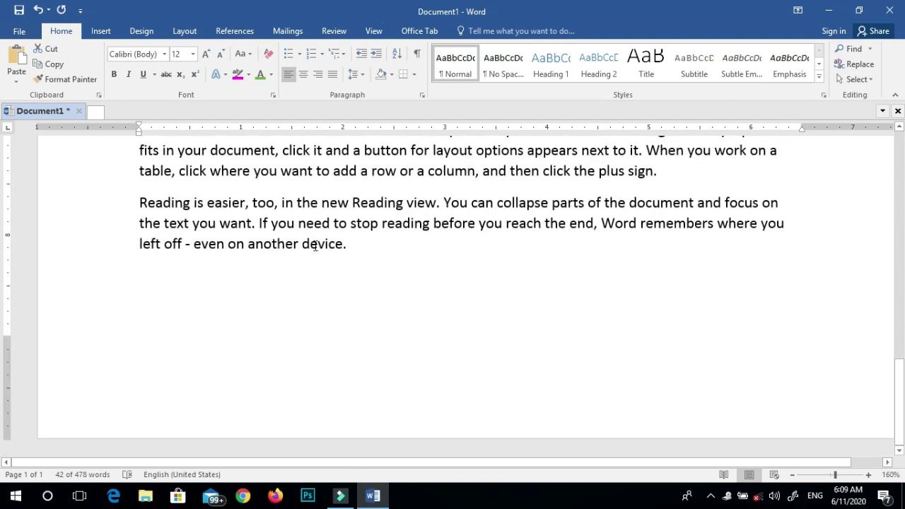
Apply lowercase, Sentence case, UPPERCASE, then lowercase again to the 'Save time in Word' paragraph.
{"action": "left_click_drag", "start_coordinate": [665, 278], "coordinate": [34, 234]}
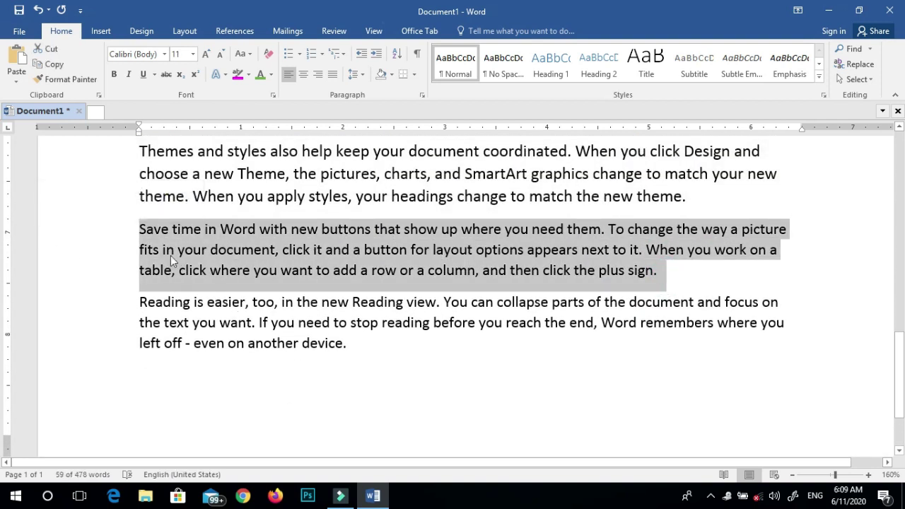
{"action": "left_click", "coordinate": [242, 54]}
{"action": "left_click", "coordinate": [261, 88]}
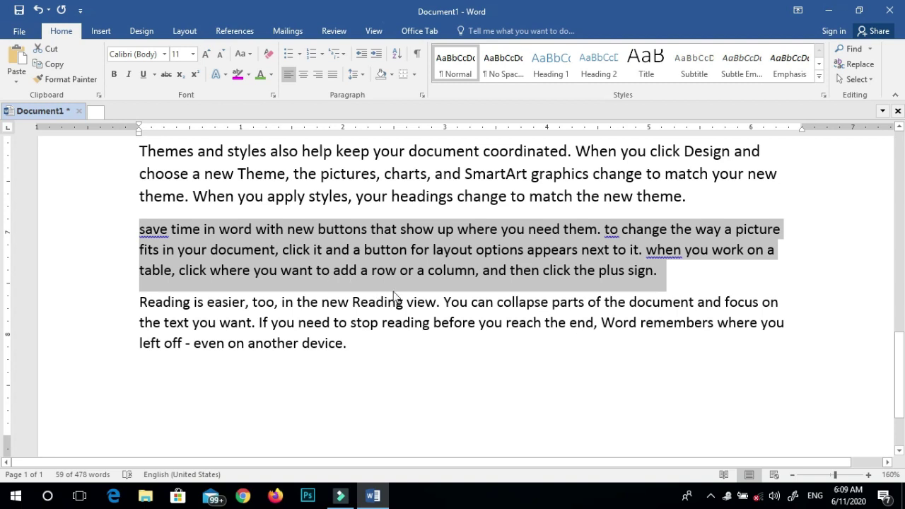
{"action": "left_click", "coordinate": [251, 55]}
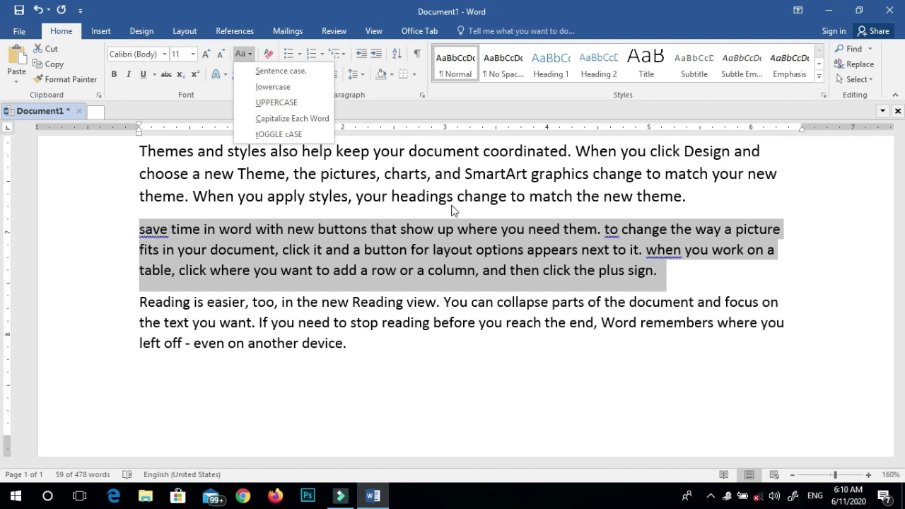
{"action": "left_click", "coordinate": [280, 71]}
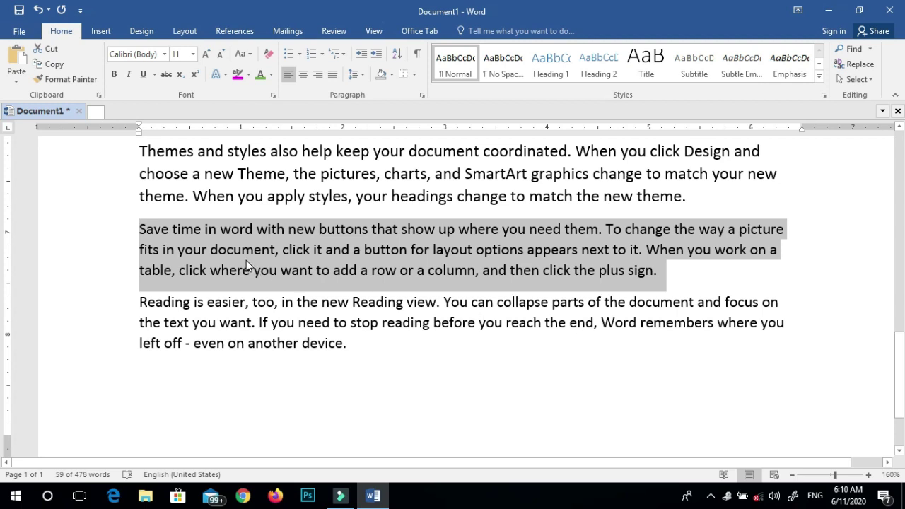
{"action": "left_click", "coordinate": [242, 54]}
{"action": "left_click", "coordinate": [276, 103]}
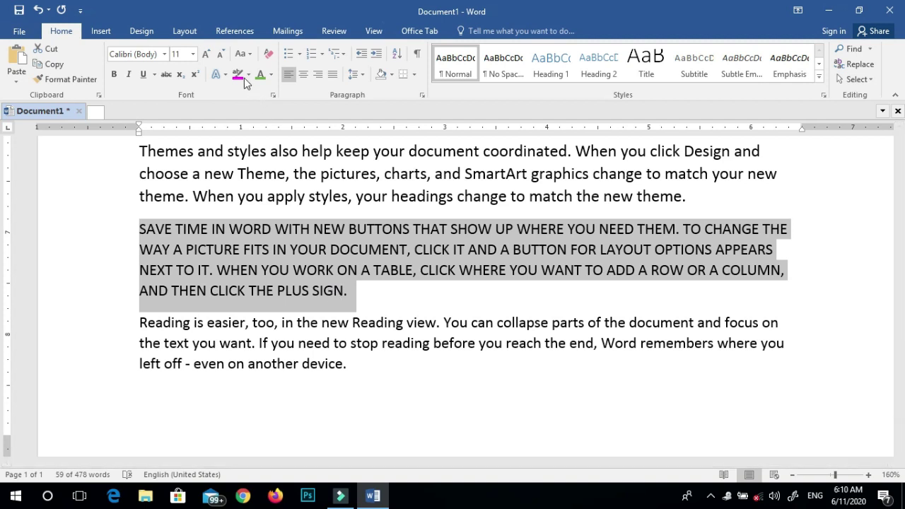
{"action": "left_click", "coordinate": [242, 53]}
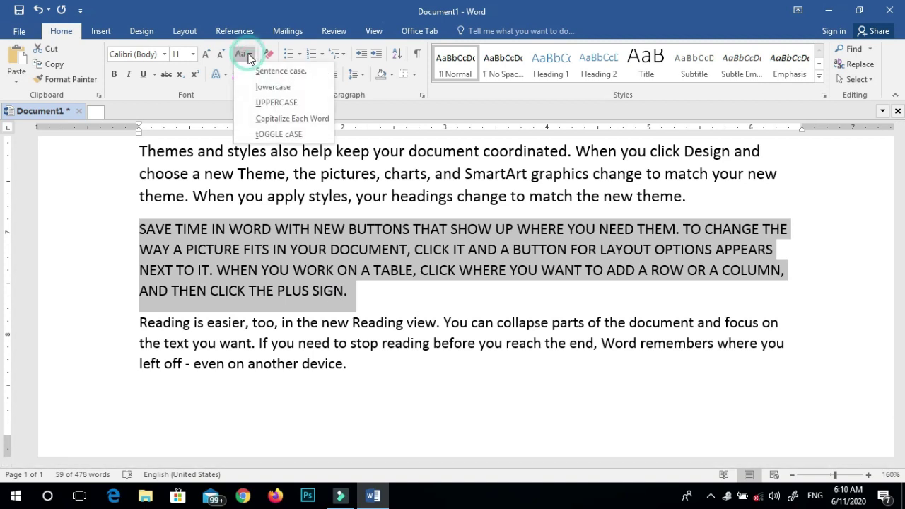
{"action": "left_click", "coordinate": [272, 87]}
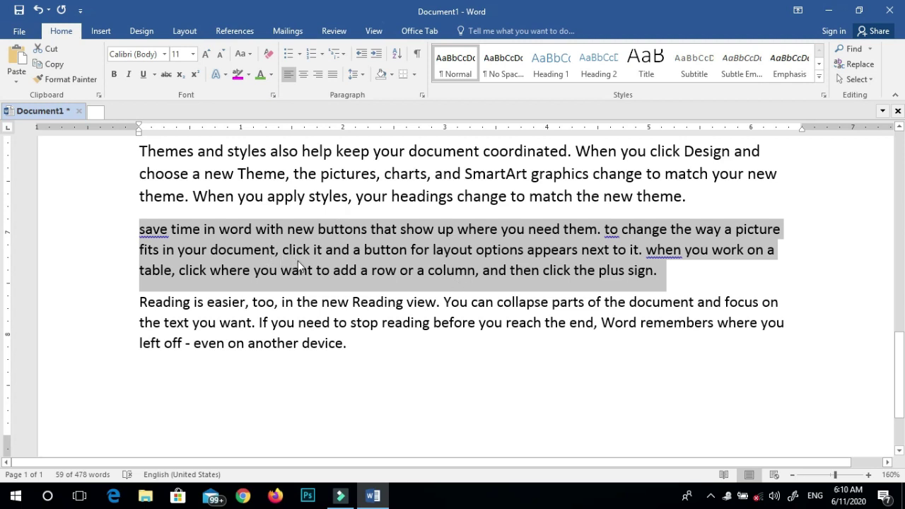
Make the 'Save time in Word' paragraph UPPERCASE, then Capitalize Each Word.
{"action": "left_click", "coordinate": [241, 53]}
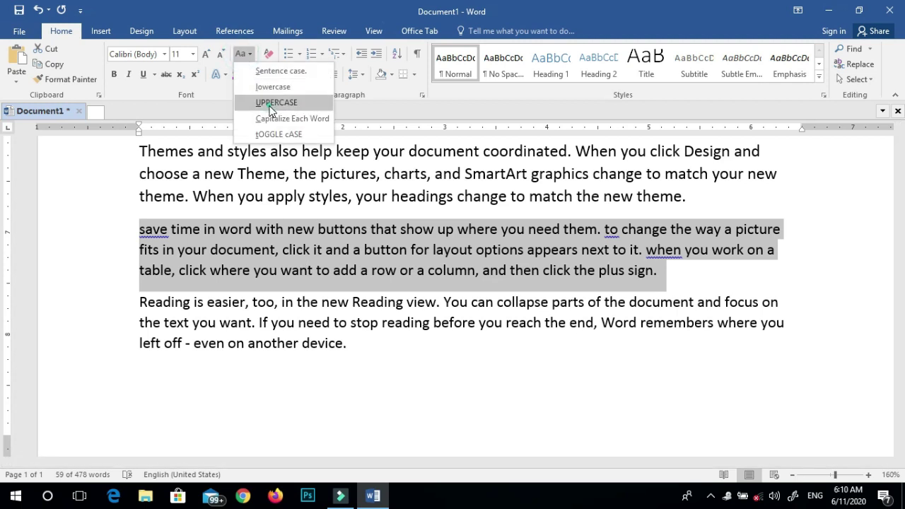
{"action": "left_click", "coordinate": [271, 103]}
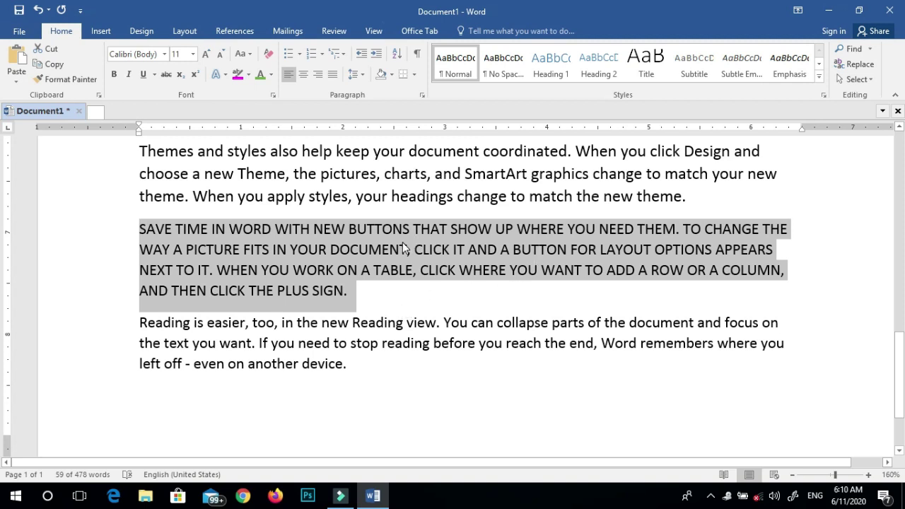
{"action": "left_click", "coordinate": [245, 55]}
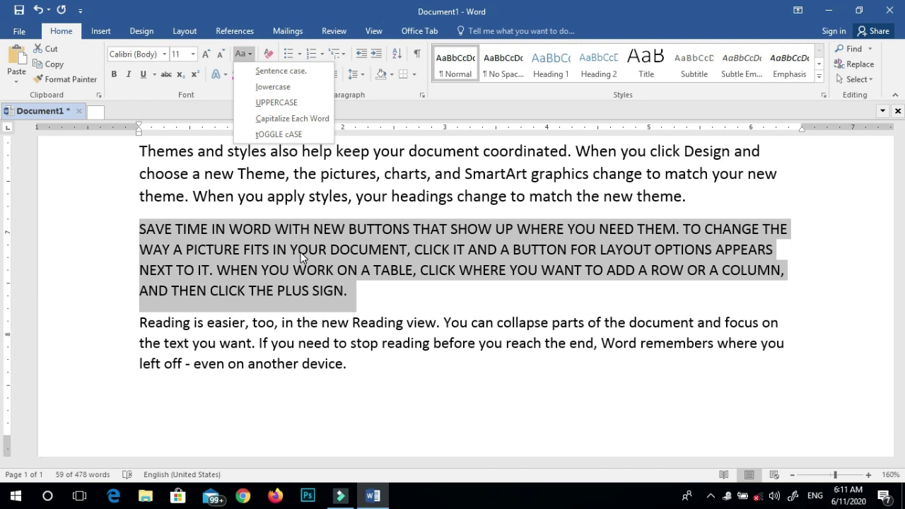
{"action": "left_click", "coordinate": [285, 118]}
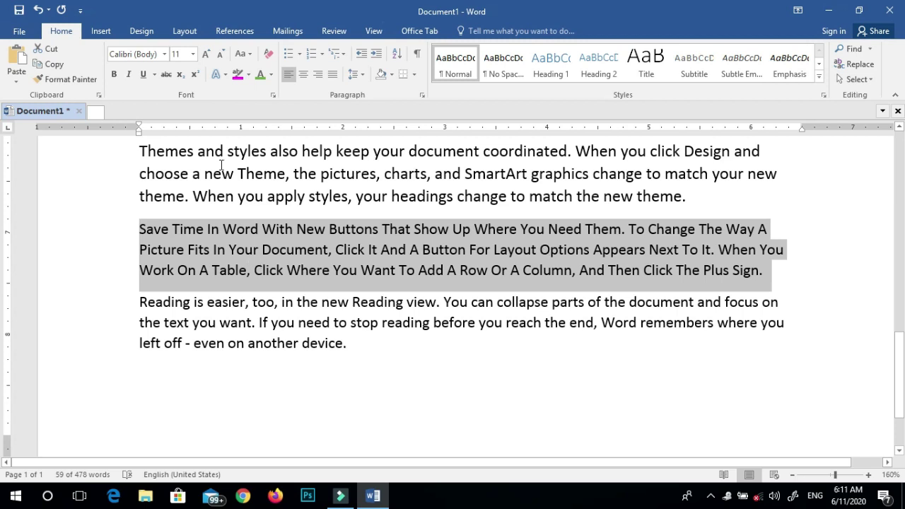
Switch the paragraph to tOGGLE cASE, leaving the case options unchanged afterward.
{"action": "left_click", "coordinate": [243, 54]}
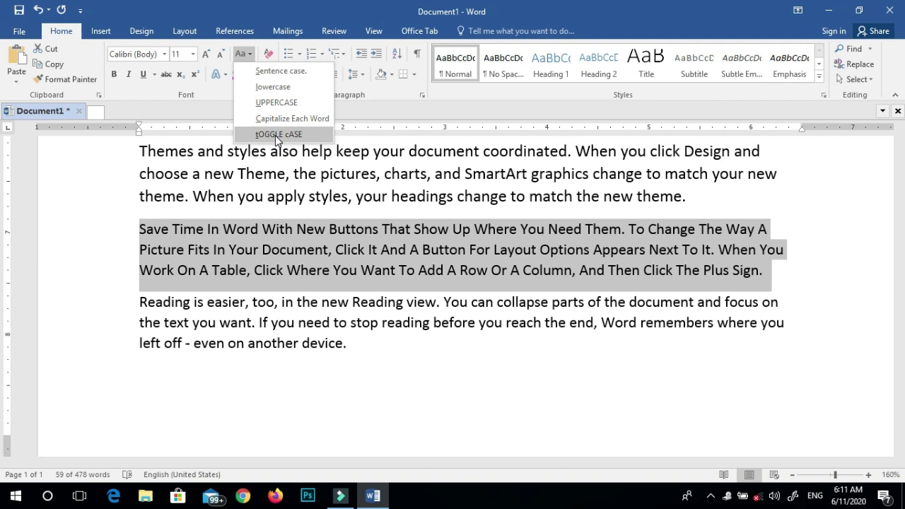
{"action": "left_click", "coordinate": [275, 135]}
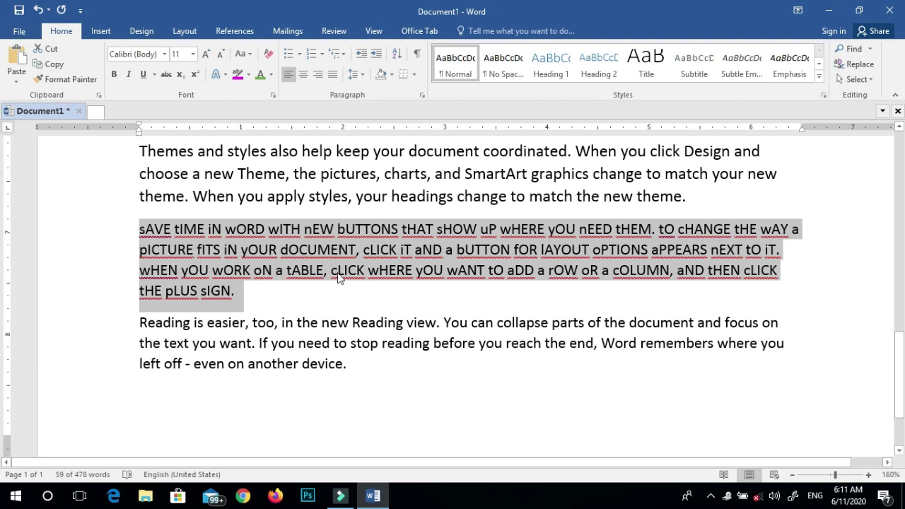
{"action": "left_click", "coordinate": [242, 54]}
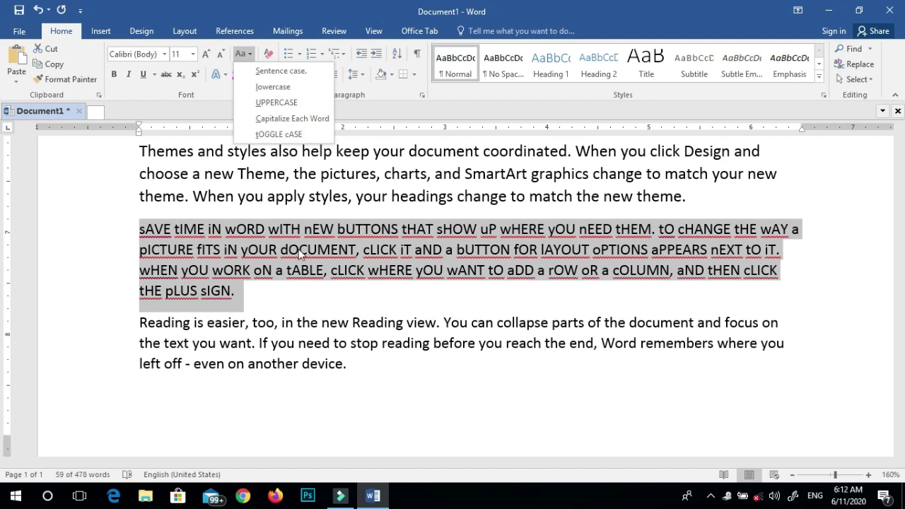
{"action": "left_click", "coordinate": [249, 292]}
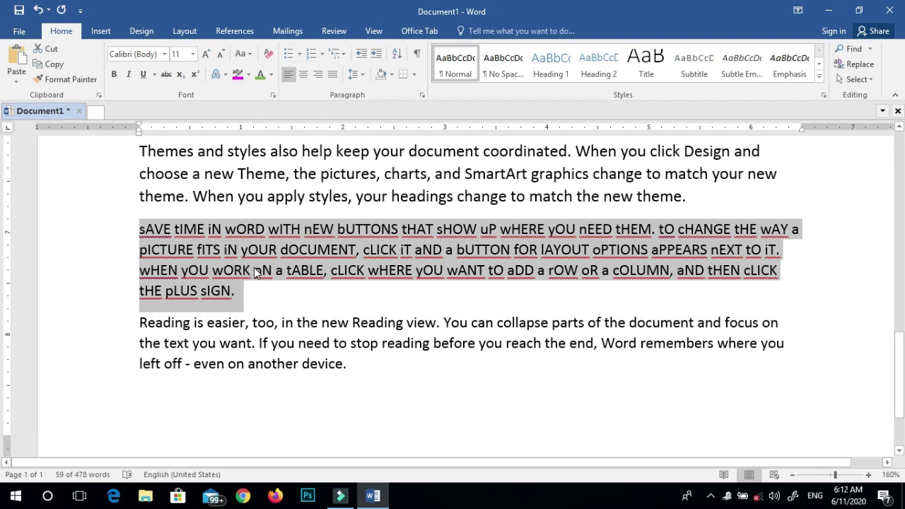
Grow and shrink the 'Reading is easier' paragraph's font, ending at size 16.
{"action": "scroll", "coordinate": [254, 267], "scroll_direction": "down", "scroll_amount": 3}
{"action": "triple_click", "coordinate": [252, 319]}
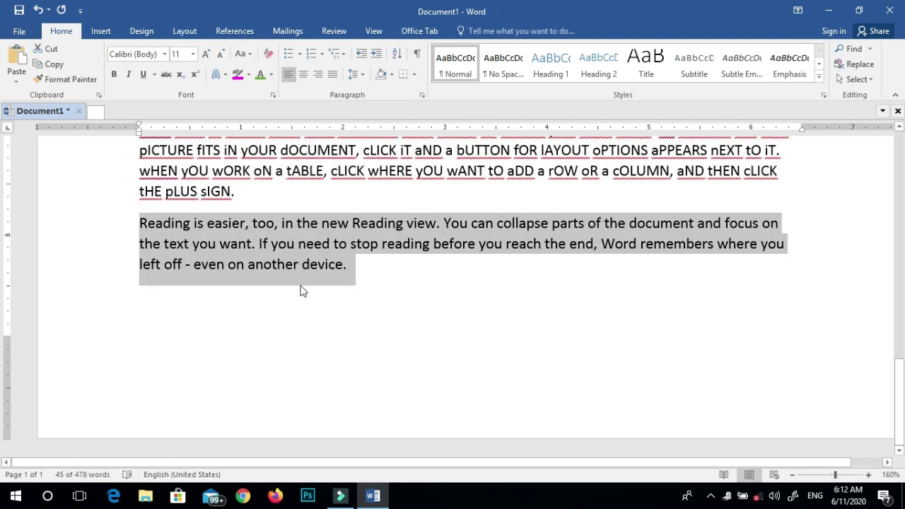
{"action": "left_click", "coordinate": [206, 54]}
{"action": "left_click", "coordinate": [206, 54]}
{"action": "left_click", "coordinate": [206, 54]}
{"action": "left_click", "coordinate": [206, 54]}
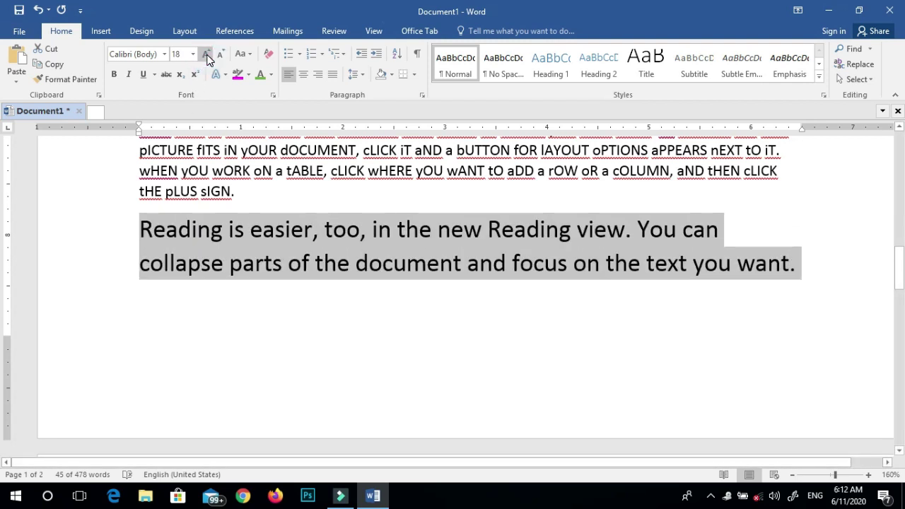
{"action": "left_click", "coordinate": [219, 55]}
{"action": "left_click", "coordinate": [220, 54]}
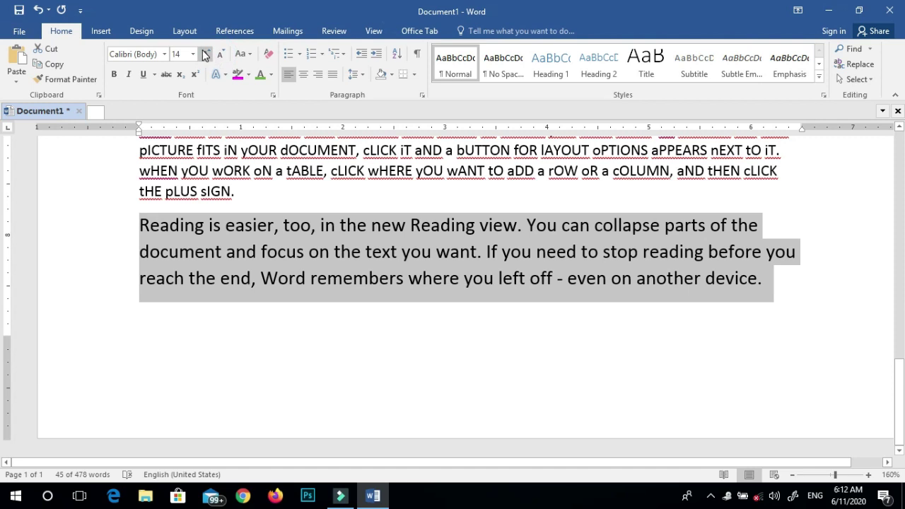
{"action": "left_click", "coordinate": [204, 55]}
{"action": "left_click", "coordinate": [204, 55]}
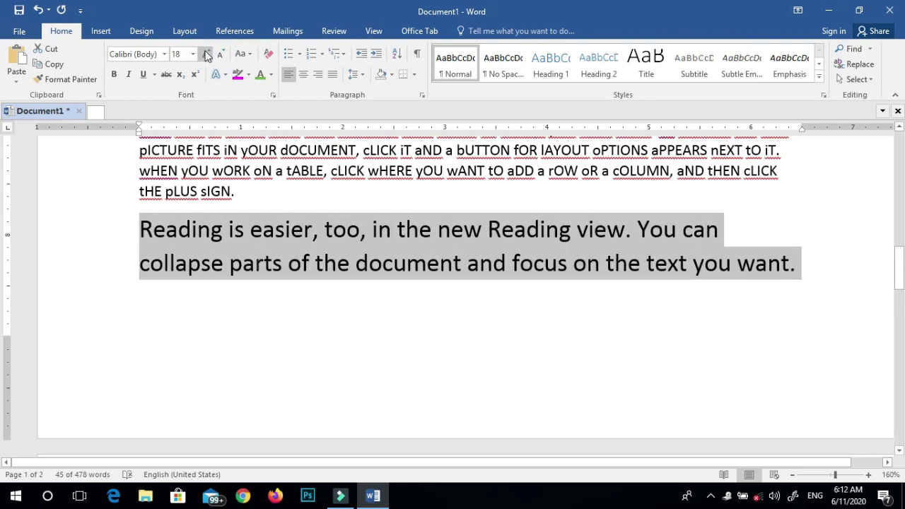
{"action": "left_click", "coordinate": [220, 54]}
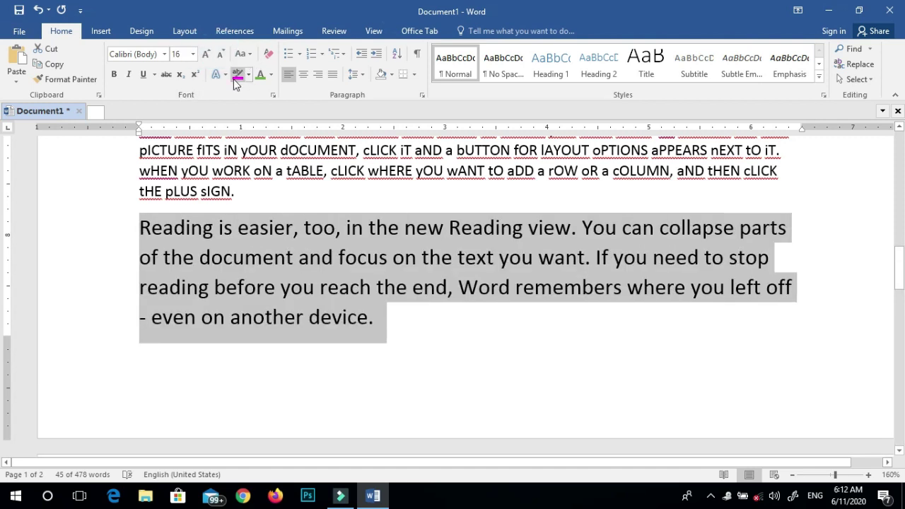
Make the paragraph text green, underlined, italic and bold.
{"action": "left_click", "coordinate": [260, 76]}
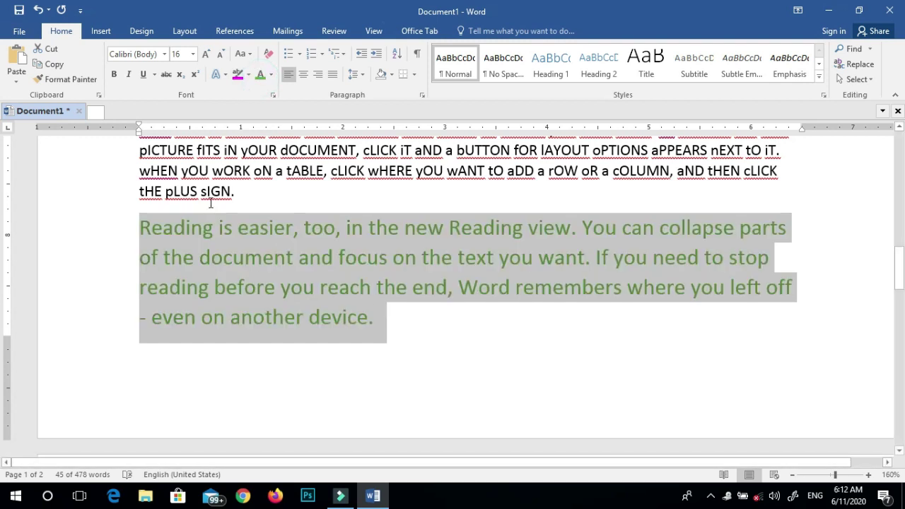
{"action": "left_click", "coordinate": [142, 74]}
{"action": "left_click", "coordinate": [126, 74]}
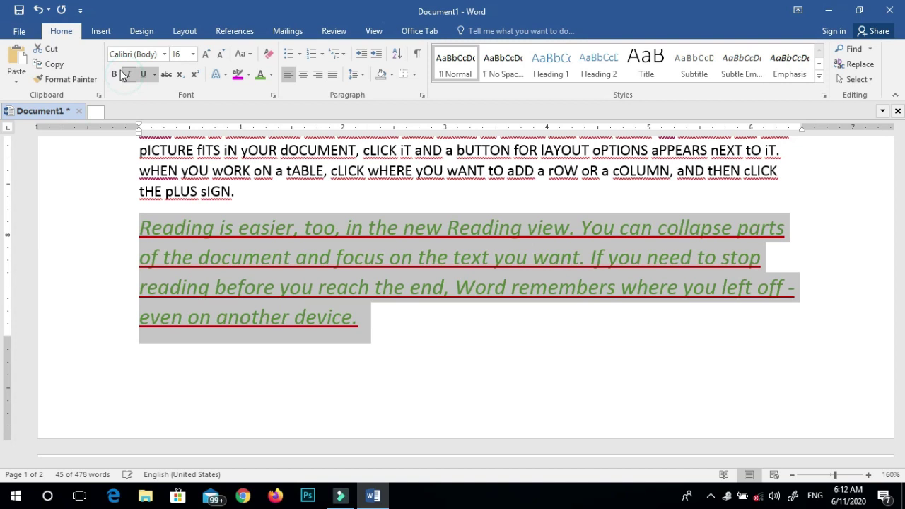
{"action": "left_click", "coordinate": [115, 71]}
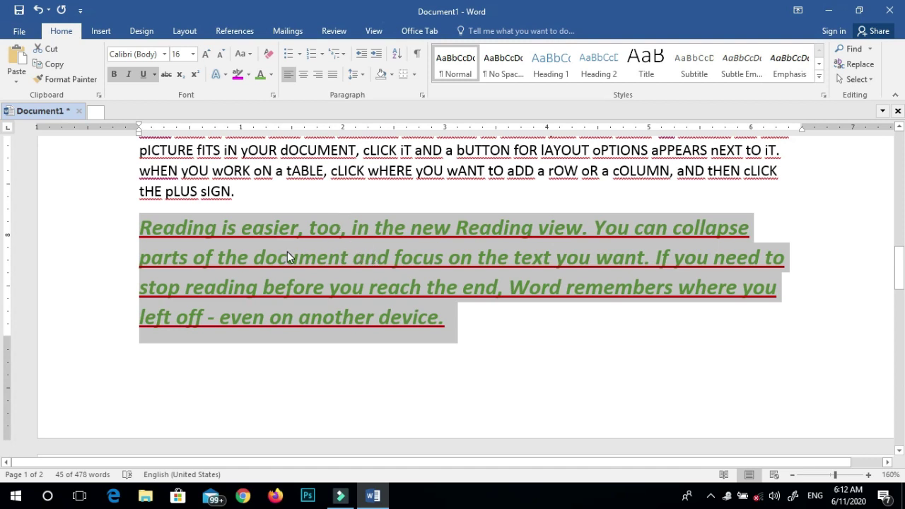
Clear all formatting from the reselected paragraph, undo it, then clear again.
{"action": "left_click", "coordinate": [398, 301]}
{"action": "left_click_drag", "start_coordinate": [457, 326], "coordinate": [168, 237]}
{"action": "left_click", "coordinate": [267, 53]}
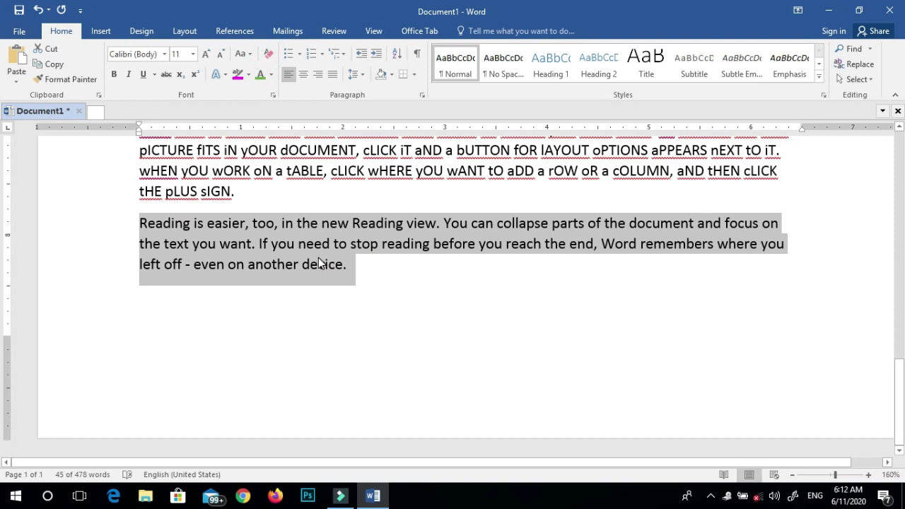
{"action": "key", "text": "ctrl+z"}
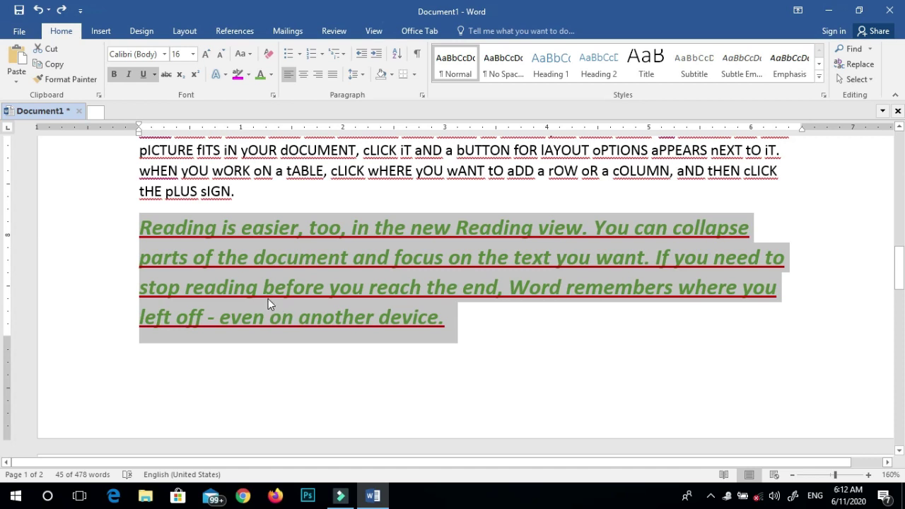
{"action": "left_click", "coordinate": [269, 57]}
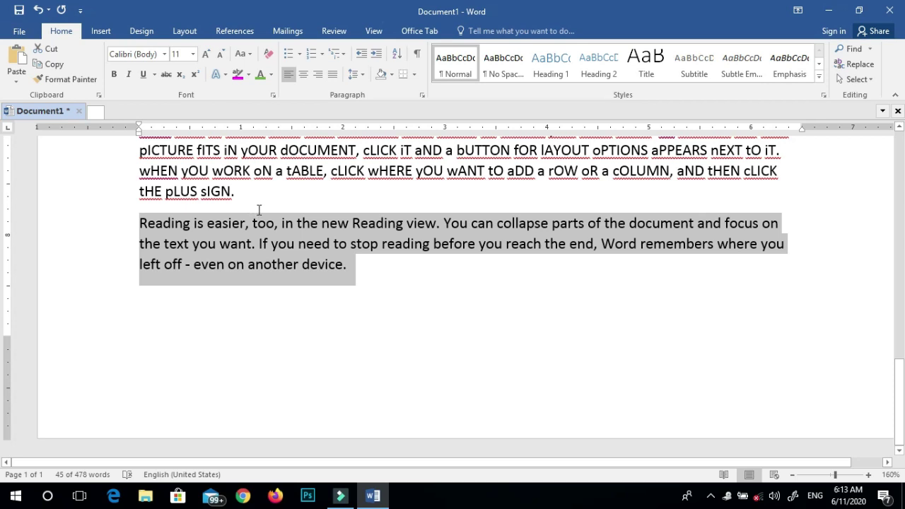
{"action": "scroll", "coordinate": [258, 209], "scroll_direction": "up", "scroll_amount": 1}
{"action": "scroll", "coordinate": [259, 210], "scroll_direction": "up", "scroll_amount": 1}
{"action": "scroll", "coordinate": [258, 210], "scroll_direction": "up", "scroll_amount": 2}
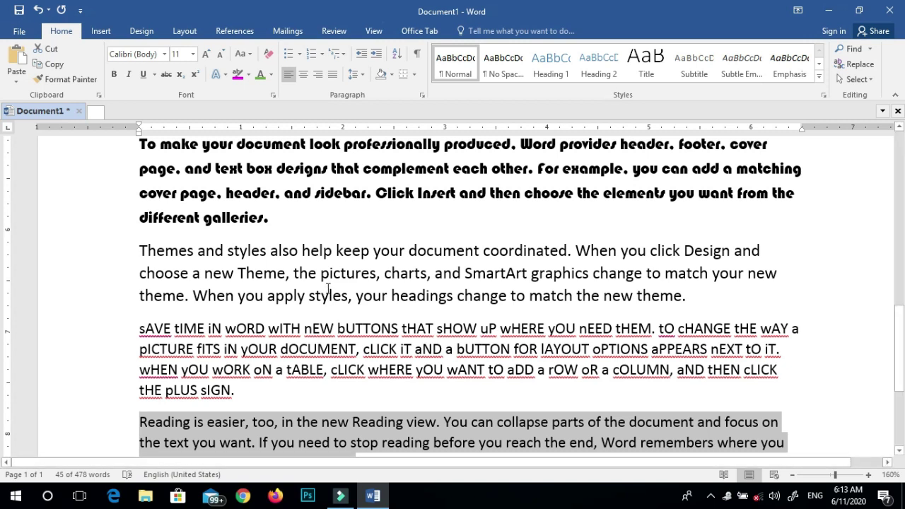
{"action": "left_click", "coordinate": [351, 296]}
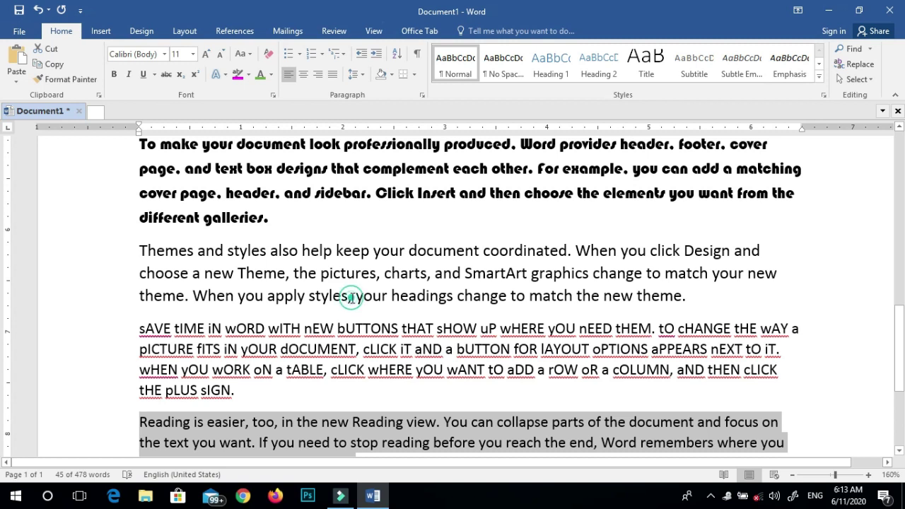